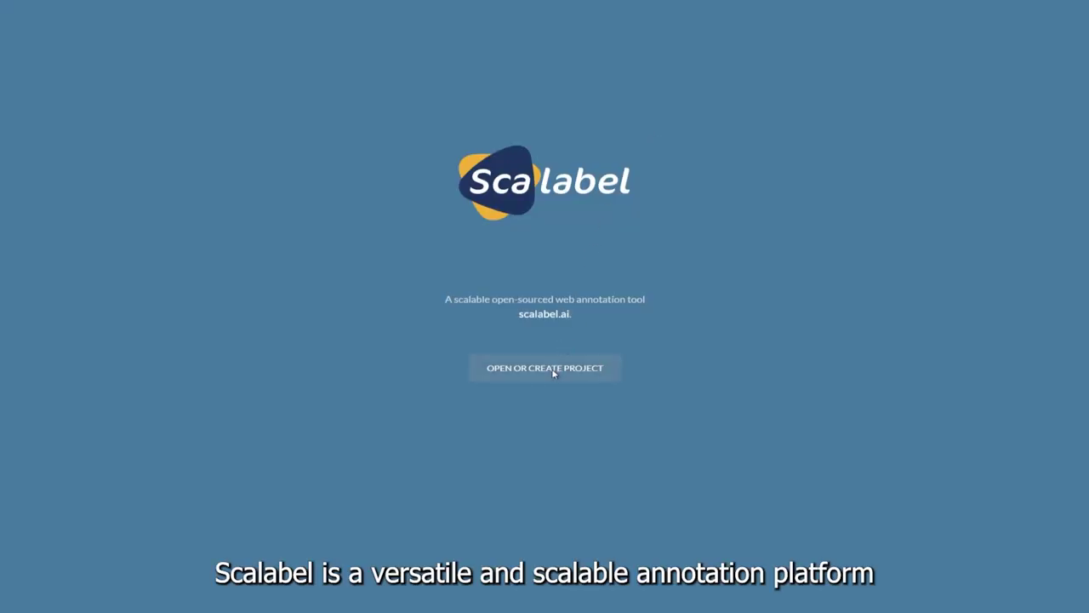
- Open task 3 of the existing bbox_track project for labeling
click(553, 370)
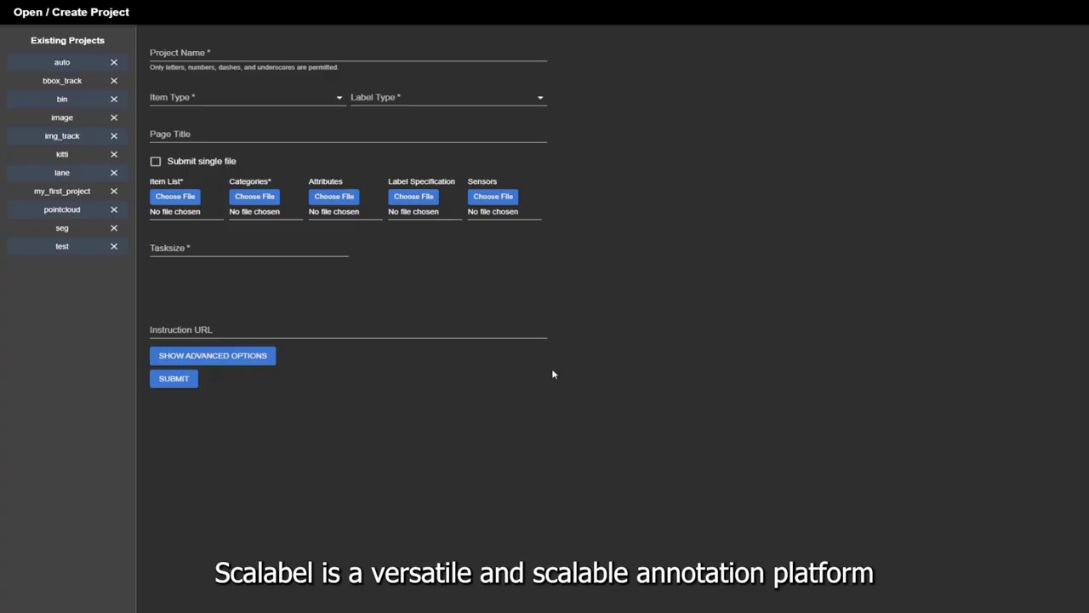
click(62, 83)
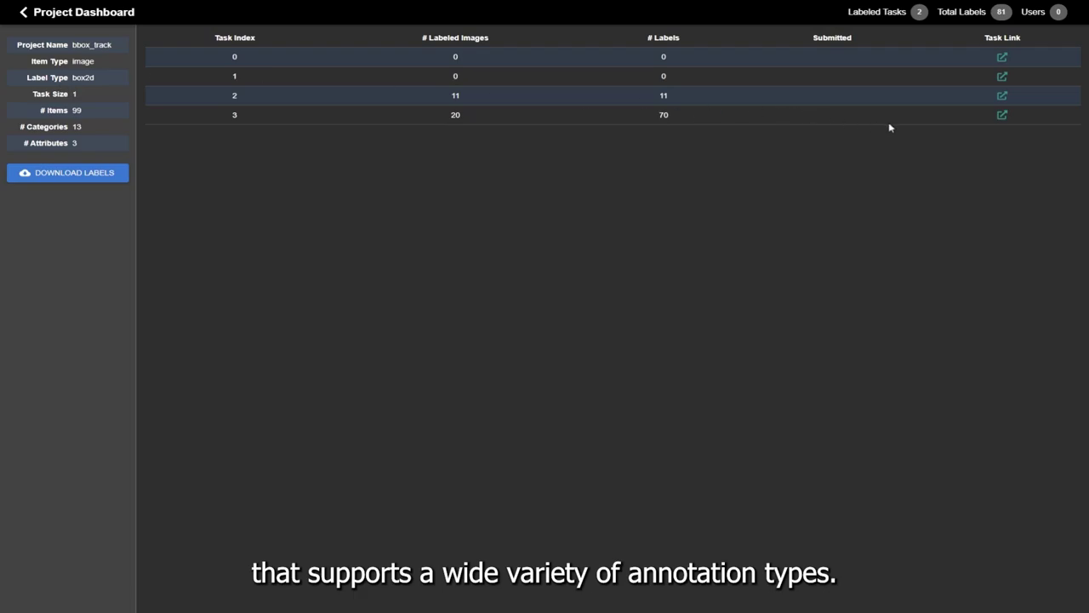
click(1002, 116)
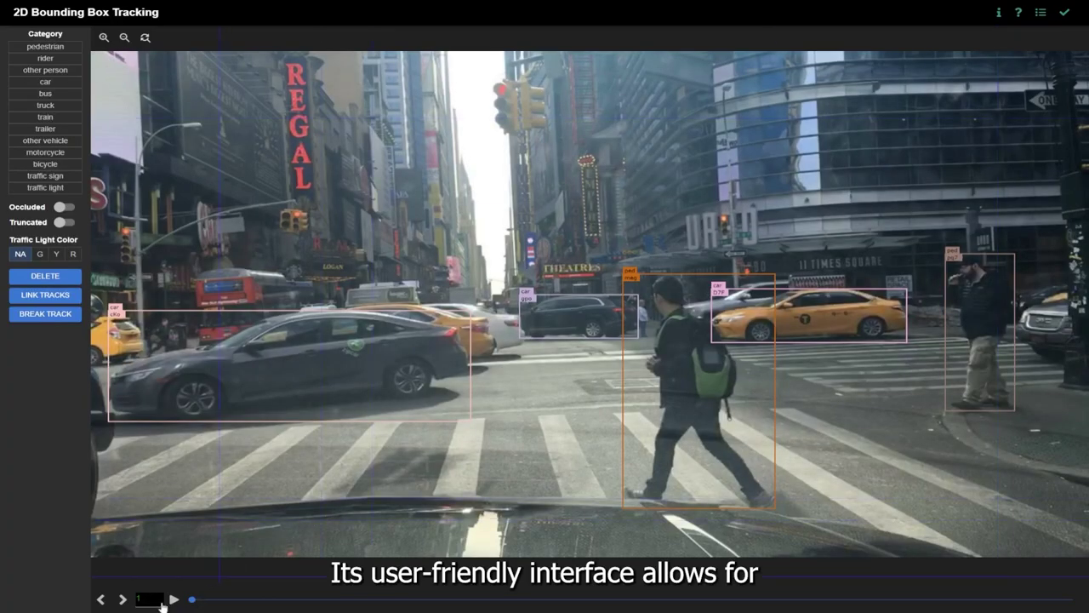
- Advance to frame 6 and draw a bounding box around the pedestrian with the green backpack
click(121, 600)
click(121, 600)
click(121, 600)
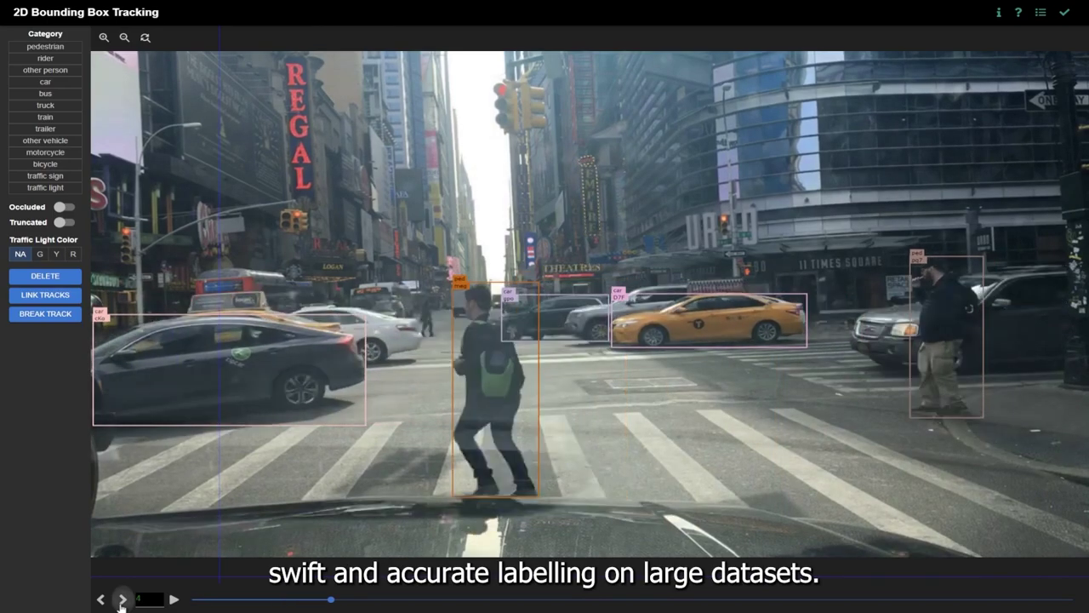
click(121, 599)
click(121, 600)
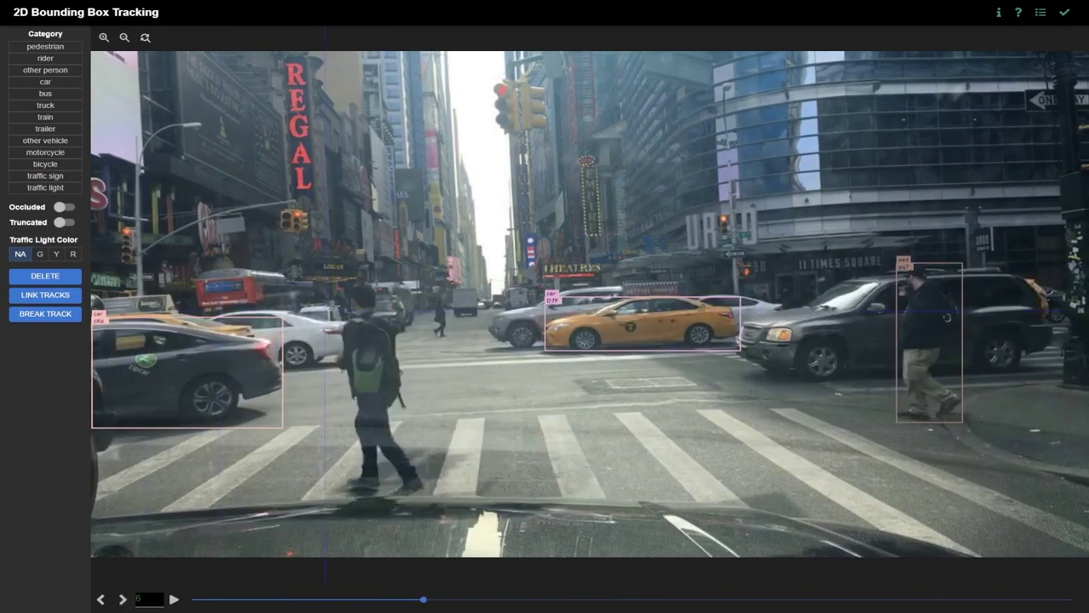
drag(338, 282, 425, 495)
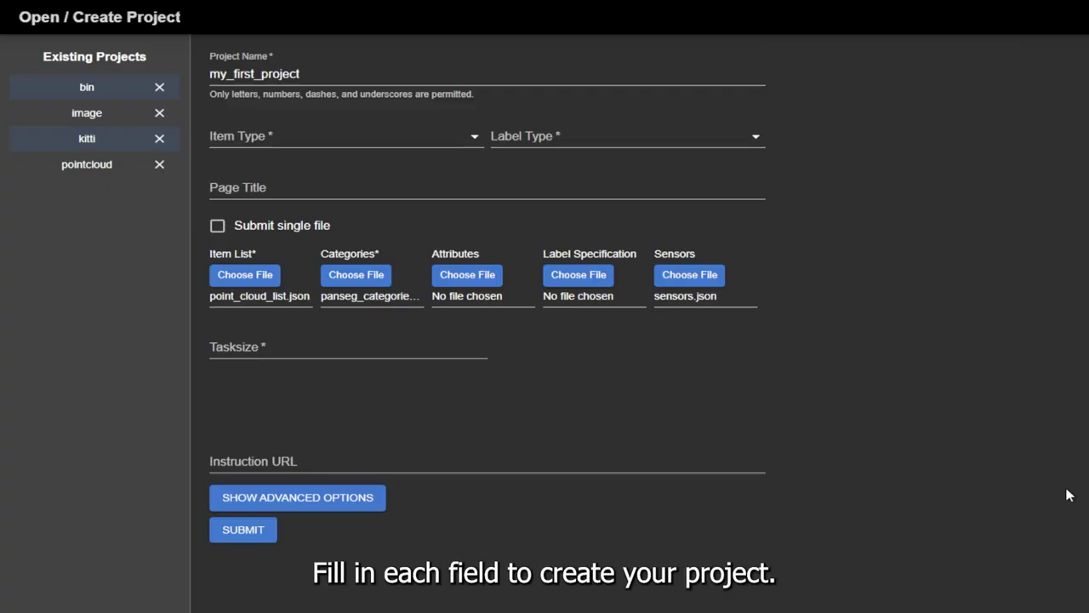
- Set the new project's item type to Point Cloud and its label type to 3D Bounding Box
click(468, 138)
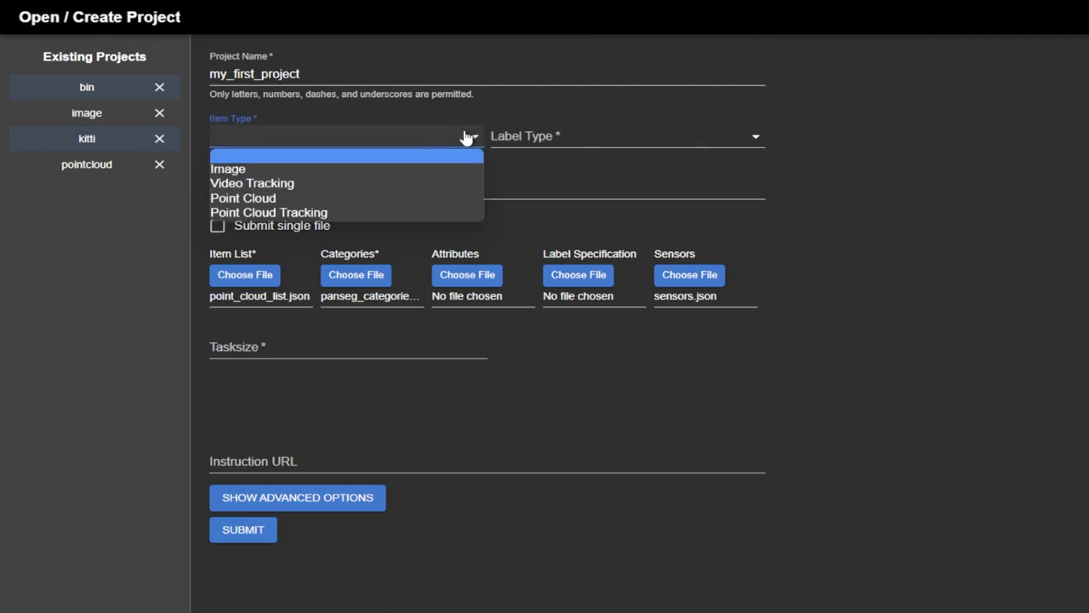
click(448, 204)
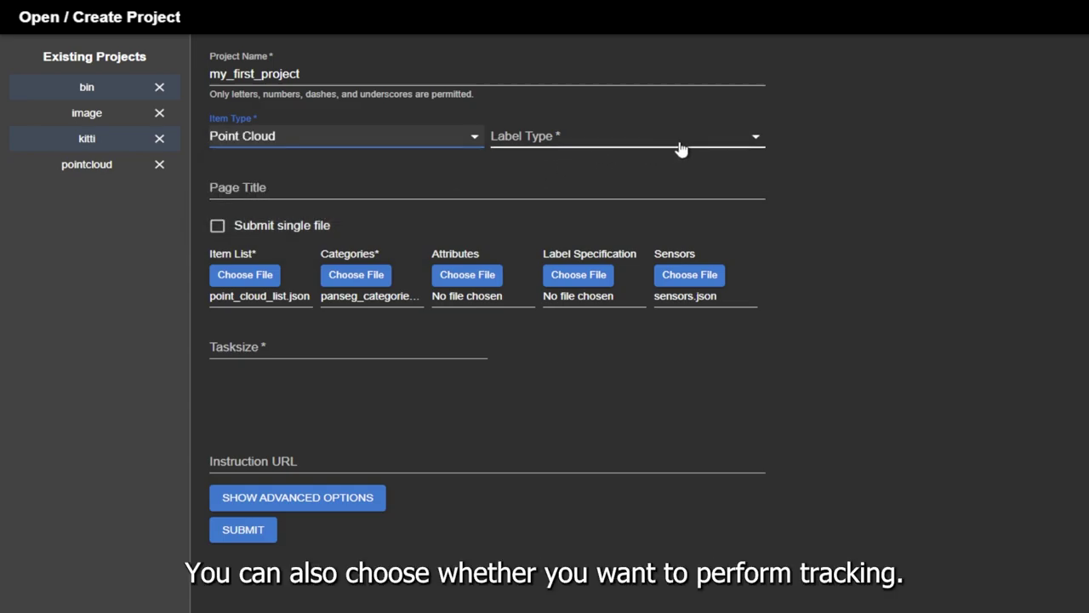
click(753, 140)
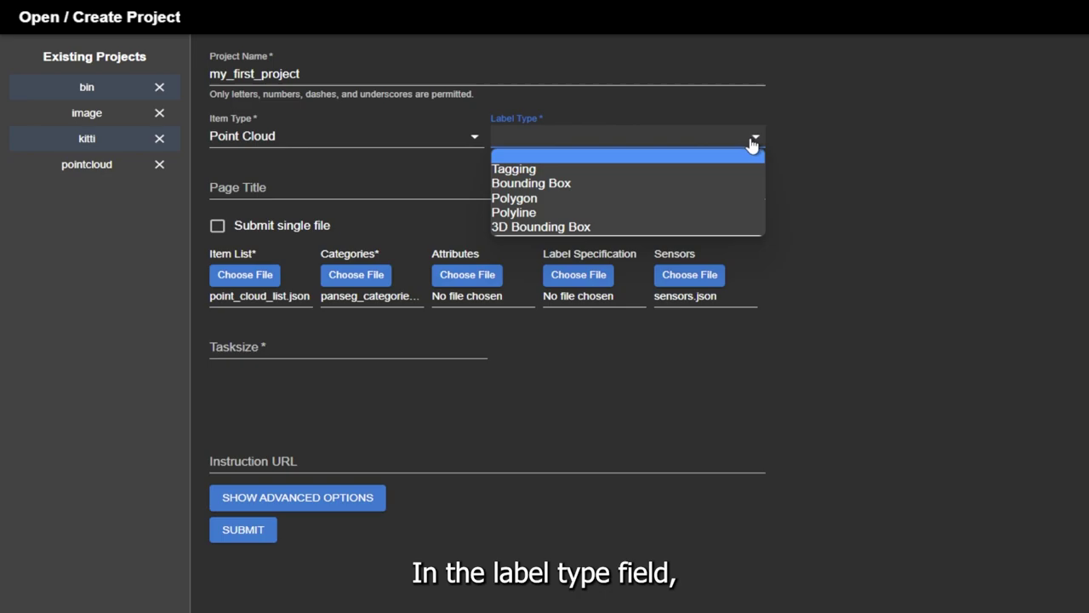
click(740, 227)
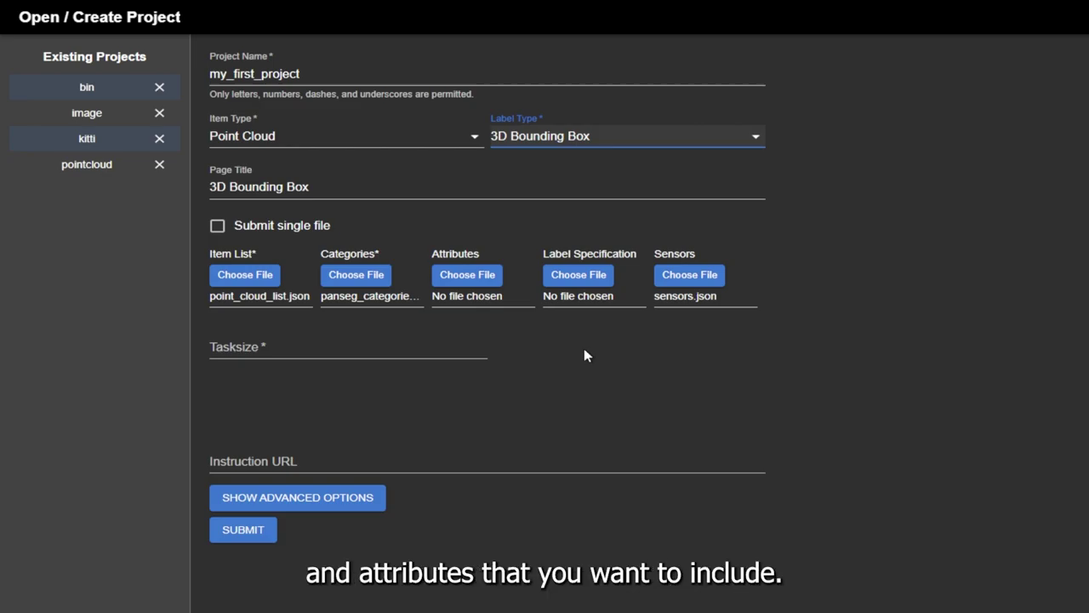
- Set the task size to 2 and submit the form to create my_first_project
click(241, 344)
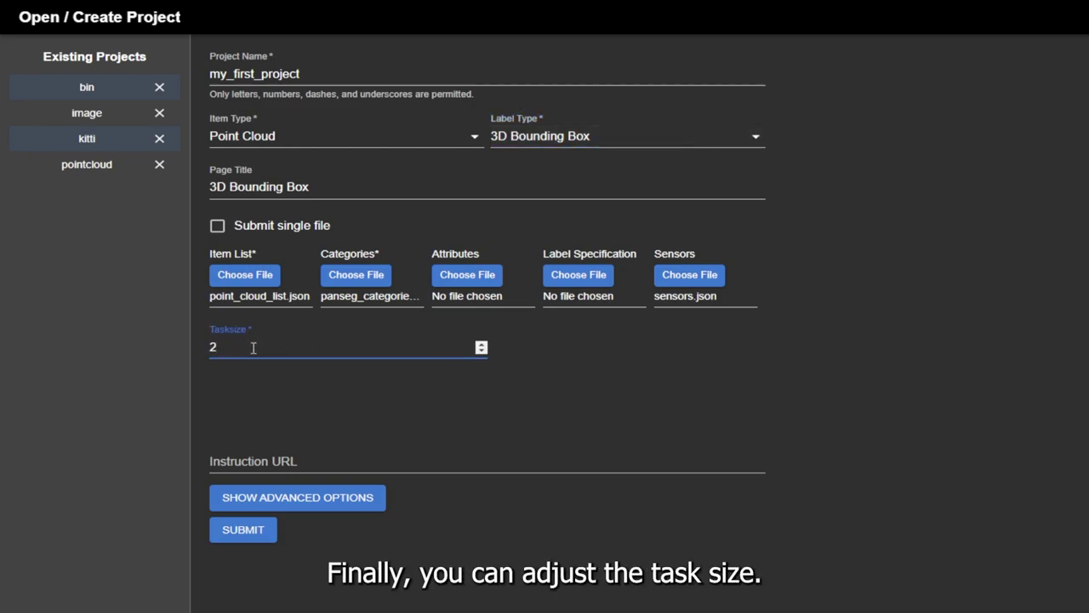
text(2)
click(349, 402)
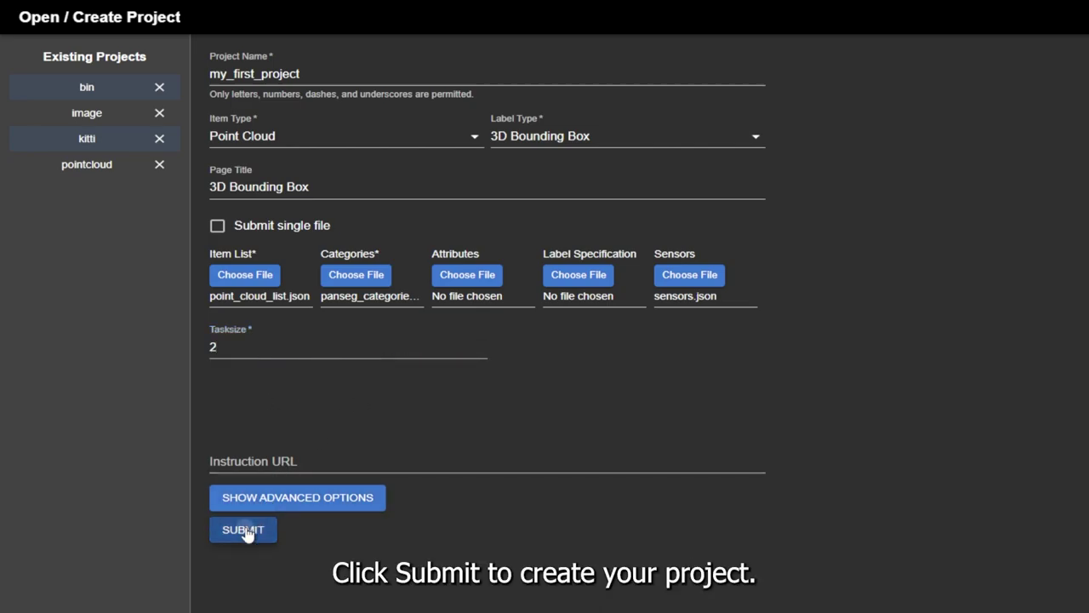
click(246, 532)
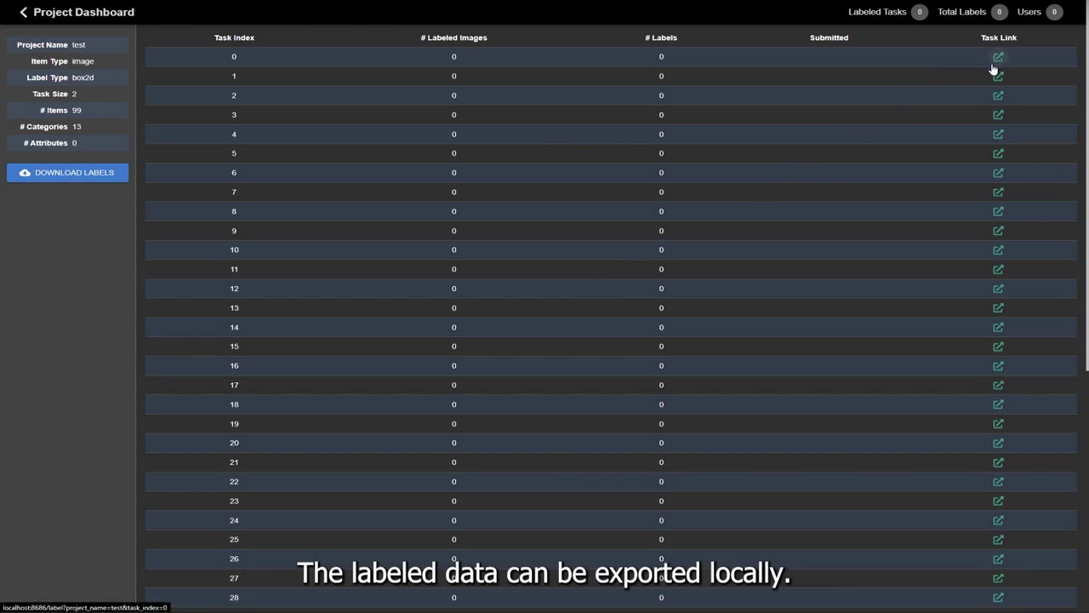
- Download the test project's labels and choose the exported file as the item list of a new project
click(112, 177)
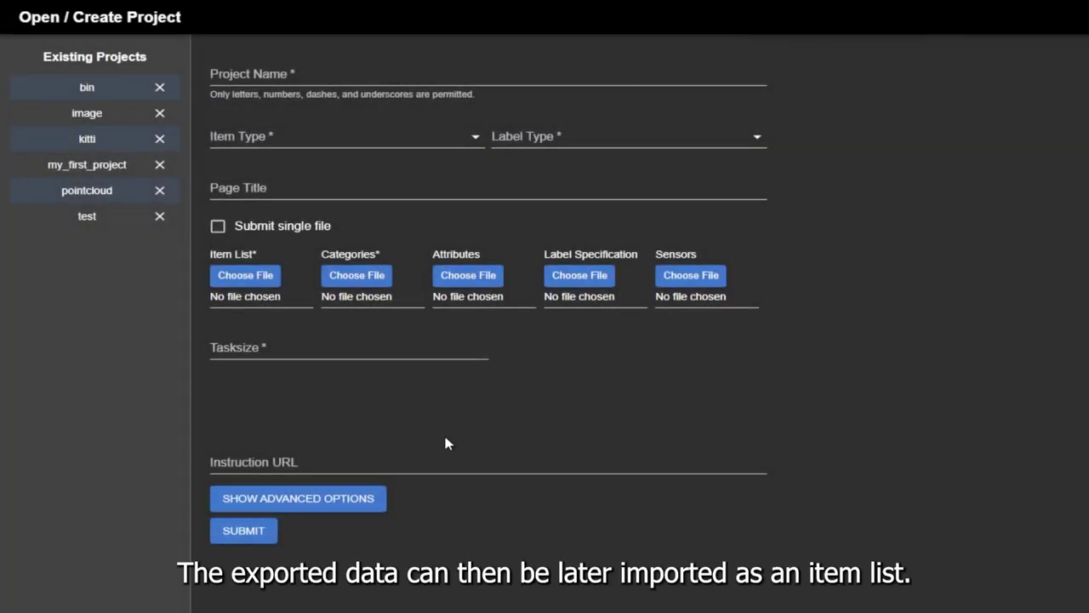
click(245, 284)
double_click(236, 113)
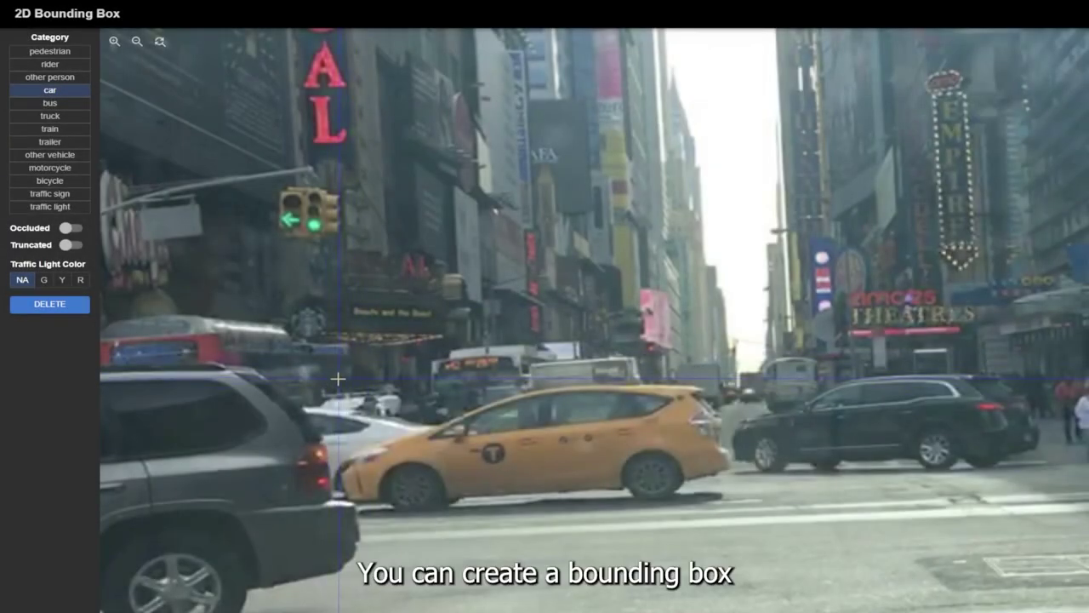
- Draw a car bounding box around the yellow taxi and another around the green-arrow signal, assigning the signal the traffic light category
drag(341, 380, 732, 503)
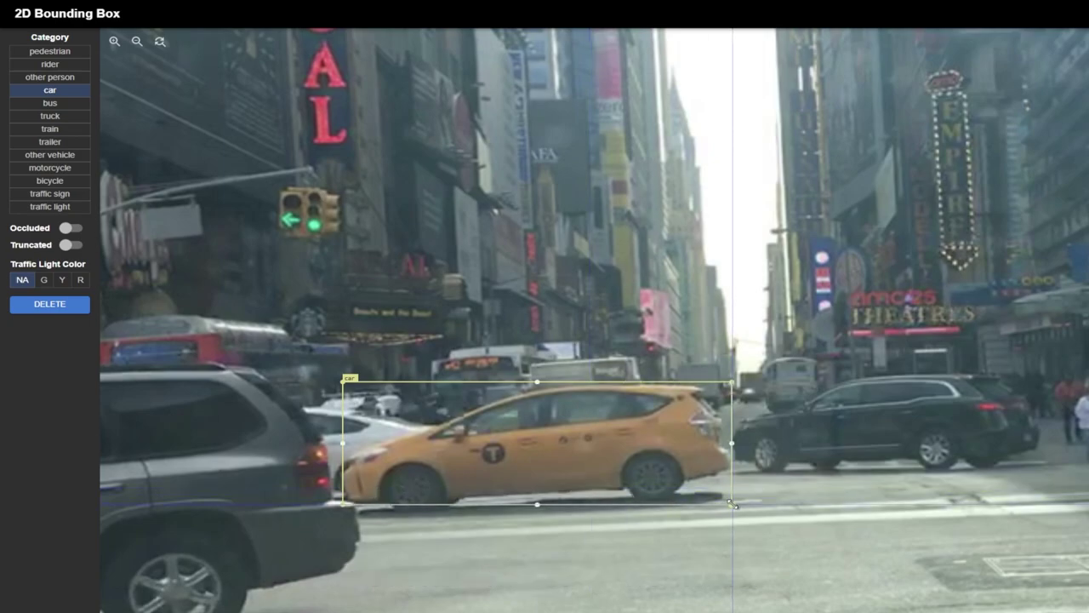
click(113, 42)
click(113, 43)
click(113, 42)
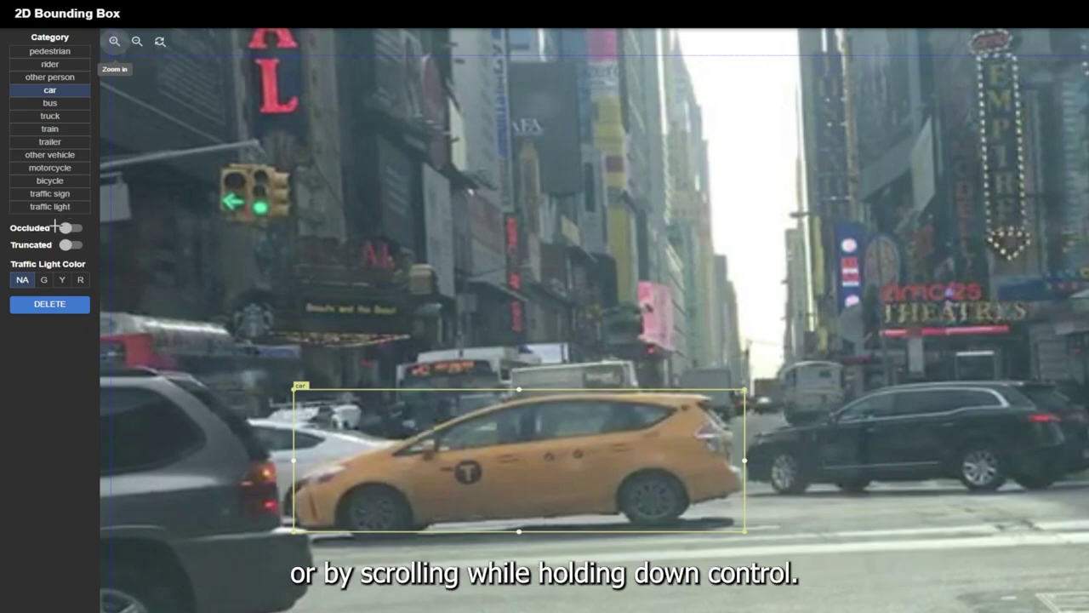
drag(220, 163, 249, 218)
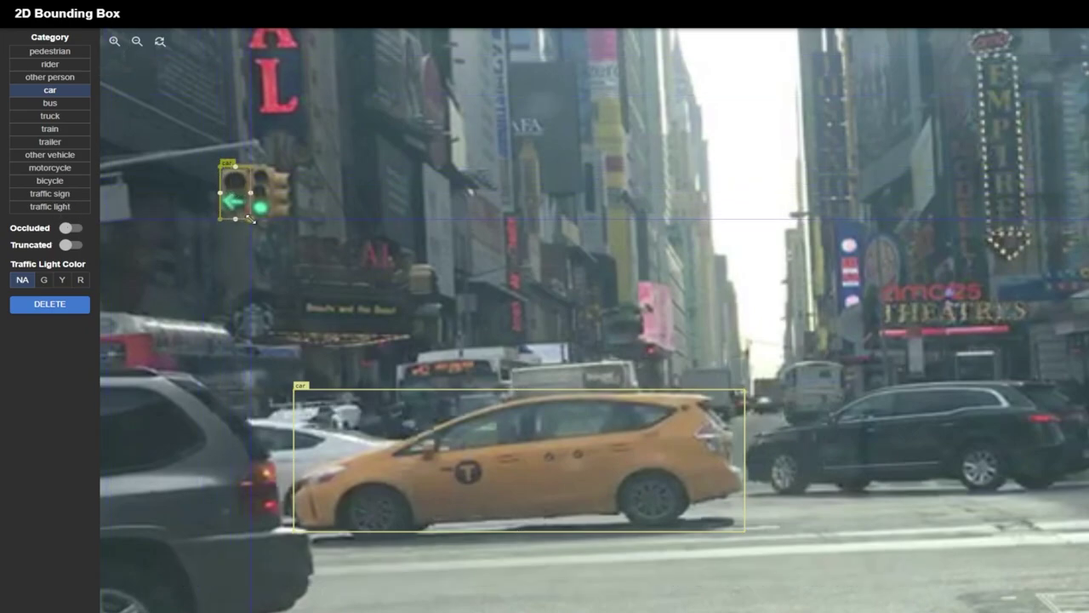
click(54, 211)
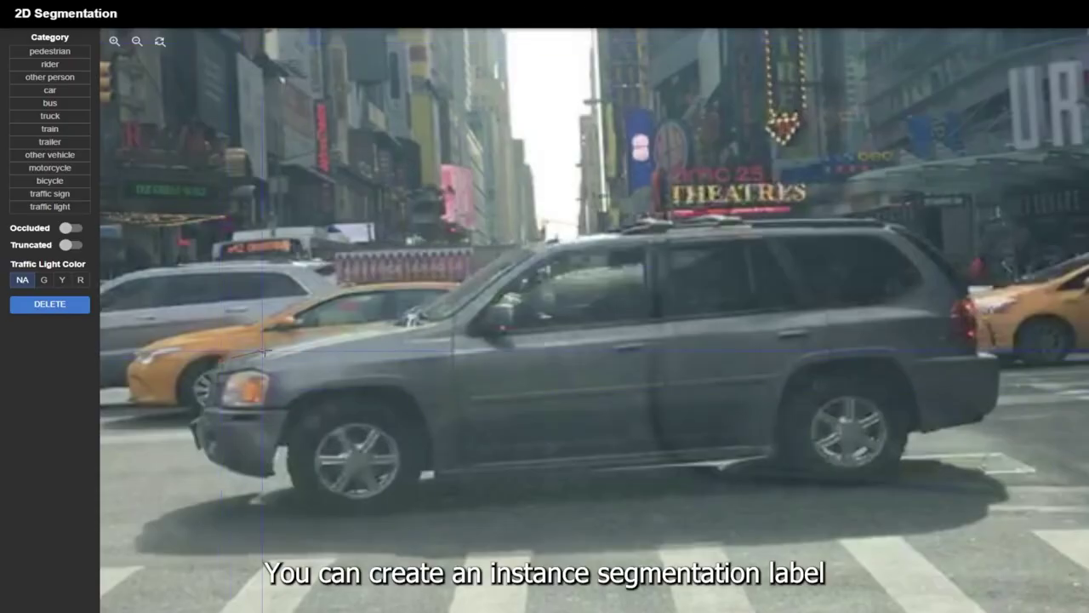
- Outline the gray SUV with a closed segmentation polygon, following its hood, roof, rear, underside and front bumper back to the starting point
click(336, 334)
click(375, 328)
click(404, 320)
click(462, 284)
click(480, 273)
click(499, 257)
click(532, 243)
click(564, 240)
click(582, 237)
click(614, 234)
click(648, 221)
click(687, 225)
click(723, 219)
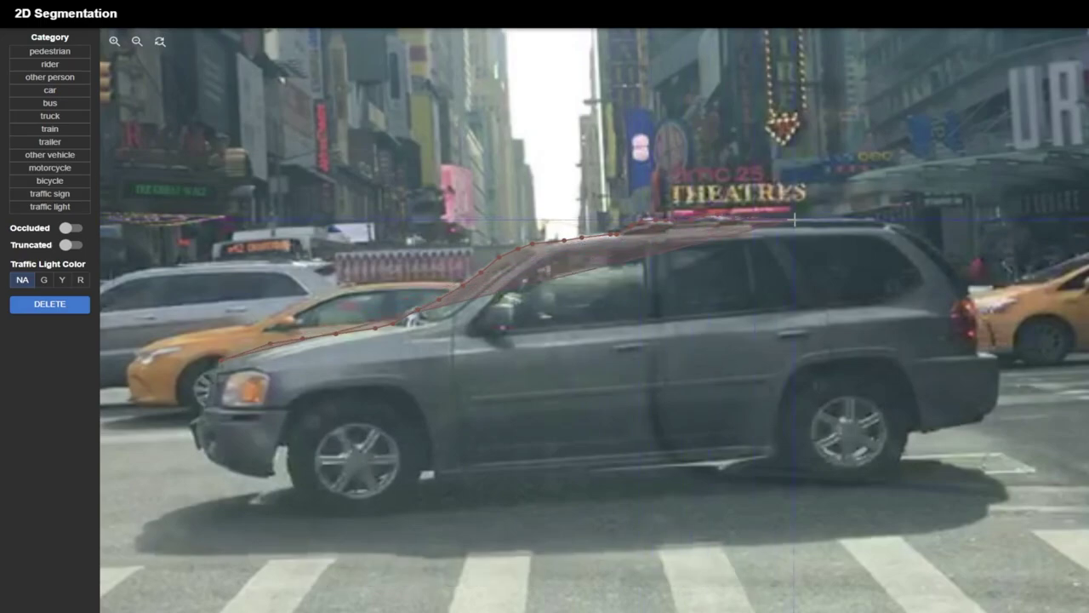
click(791, 220)
click(890, 222)
click(919, 232)
click(943, 251)
click(967, 283)
click(975, 313)
click(982, 351)
click(1004, 357)
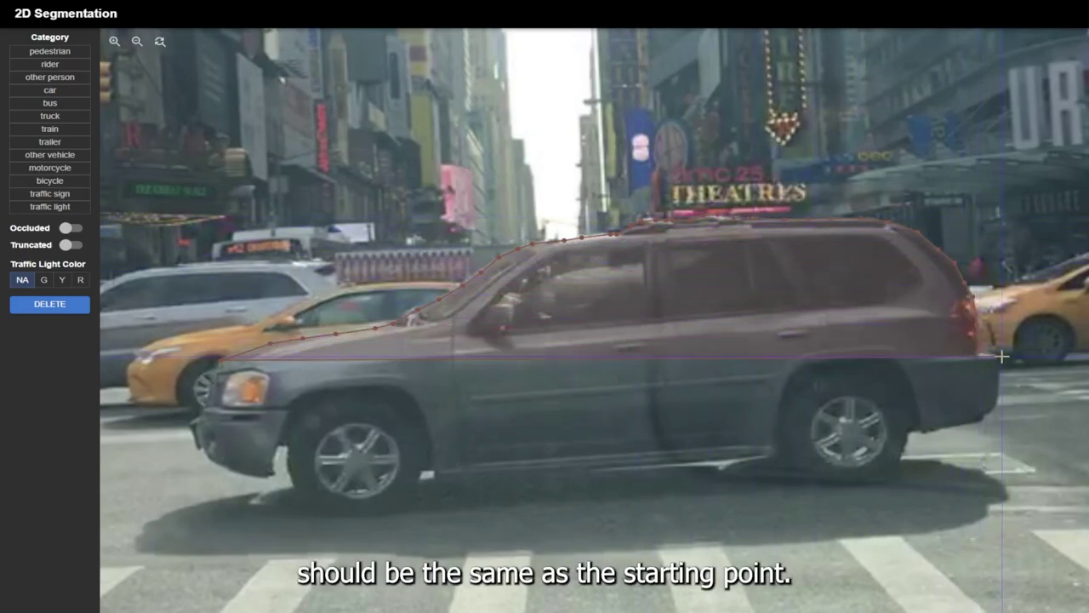
click(1002, 396)
click(997, 403)
click(968, 428)
click(929, 432)
click(904, 449)
click(882, 479)
click(840, 485)
click(819, 482)
click(806, 470)
click(790, 458)
click(779, 451)
click(720, 462)
click(676, 464)
click(599, 469)
click(570, 470)
click(534, 470)
click(497, 471)
click(469, 475)
click(434, 476)
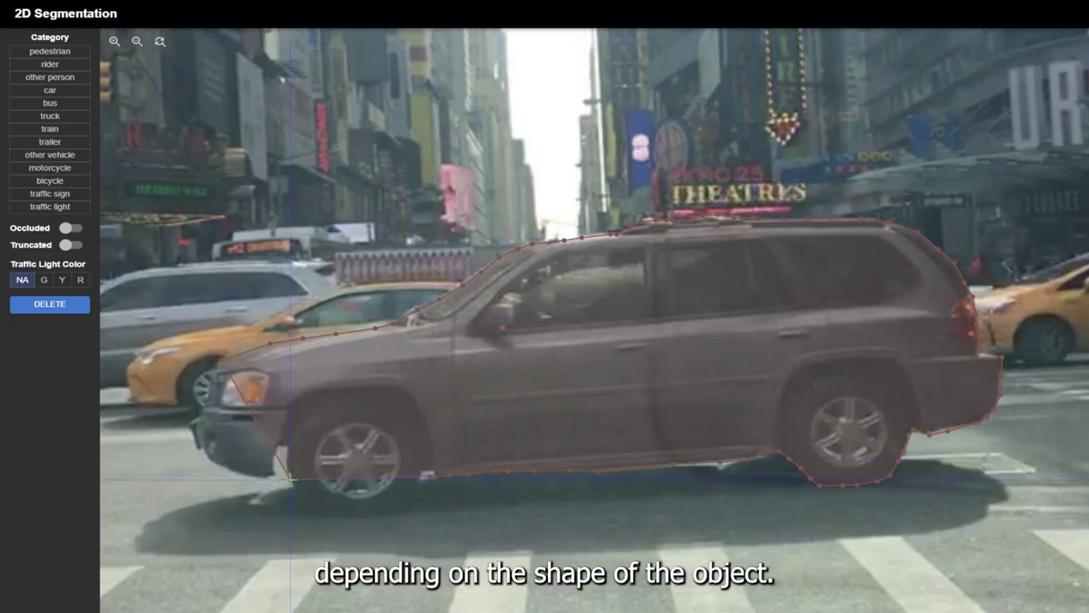
click(287, 446)
click(278, 446)
click(275, 462)
click(272, 473)
click(266, 478)
click(244, 476)
click(222, 472)
click(203, 455)
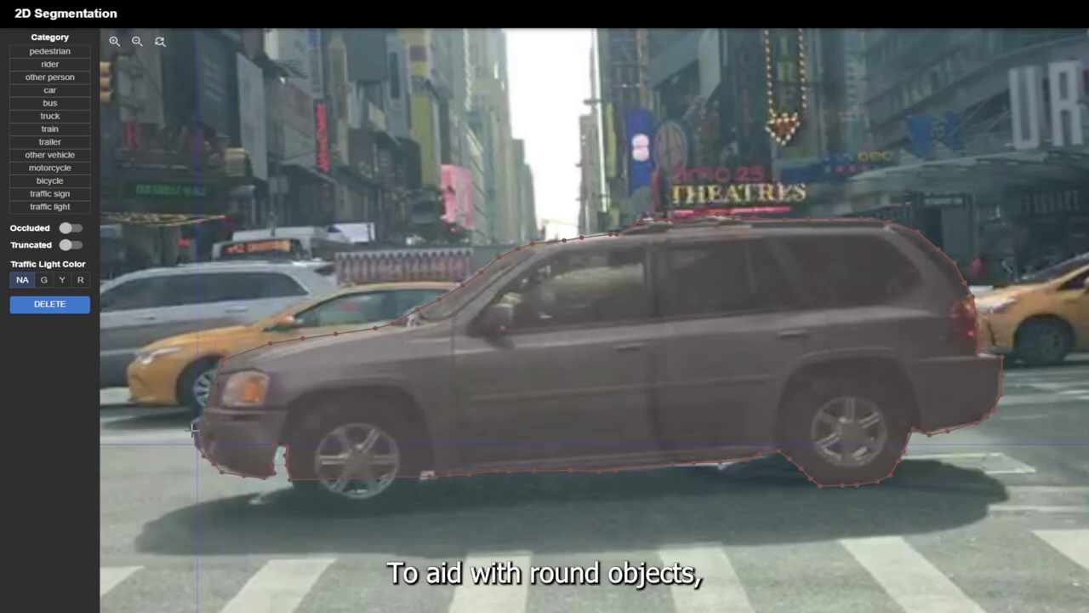
click(221, 360)
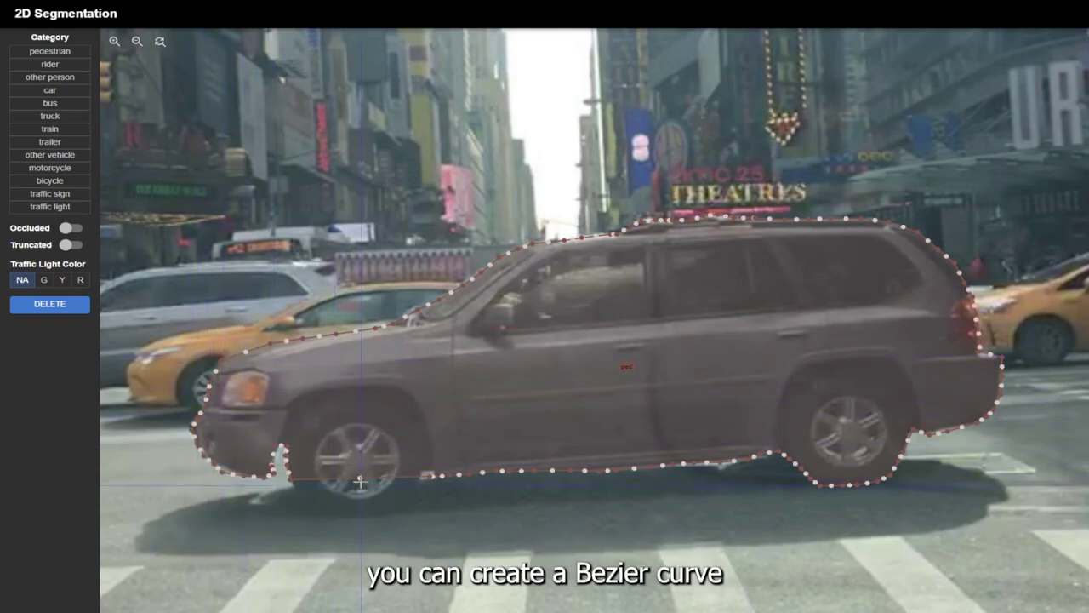
- Convert the polygon edge below the SUV's front wheel into a Bezier curve and shape its control points around the tire
key(c)
click(360, 479)
drag(338, 478, 342, 565)
drag(385, 479, 423, 513)
drag(342, 564, 333, 553)
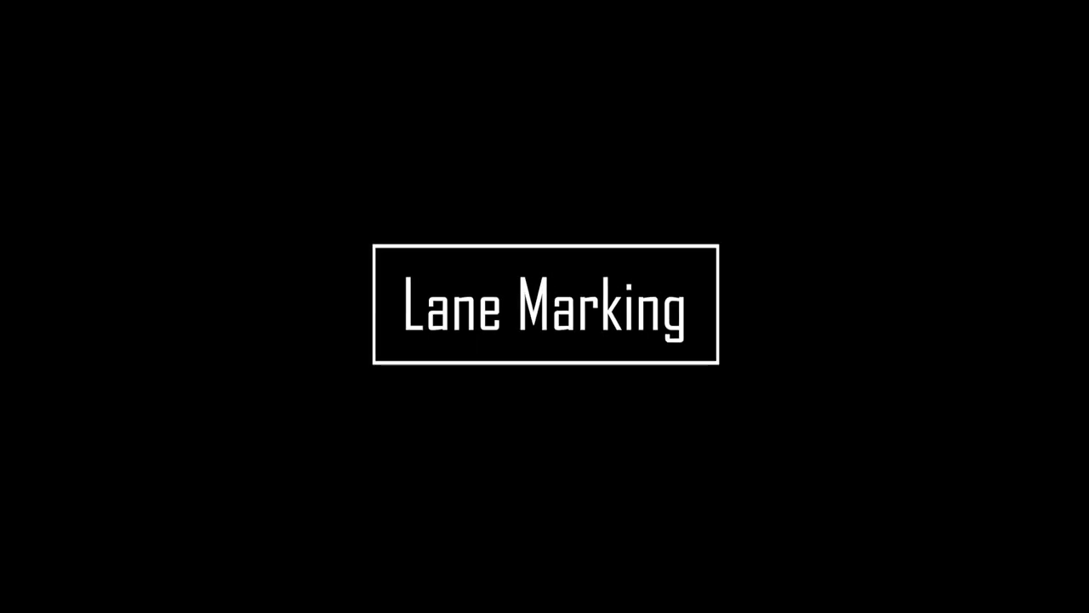
- Trace the curb with a polyline from the street beside the bus, around the corner and along the sidewalk edge
click(311, 363)
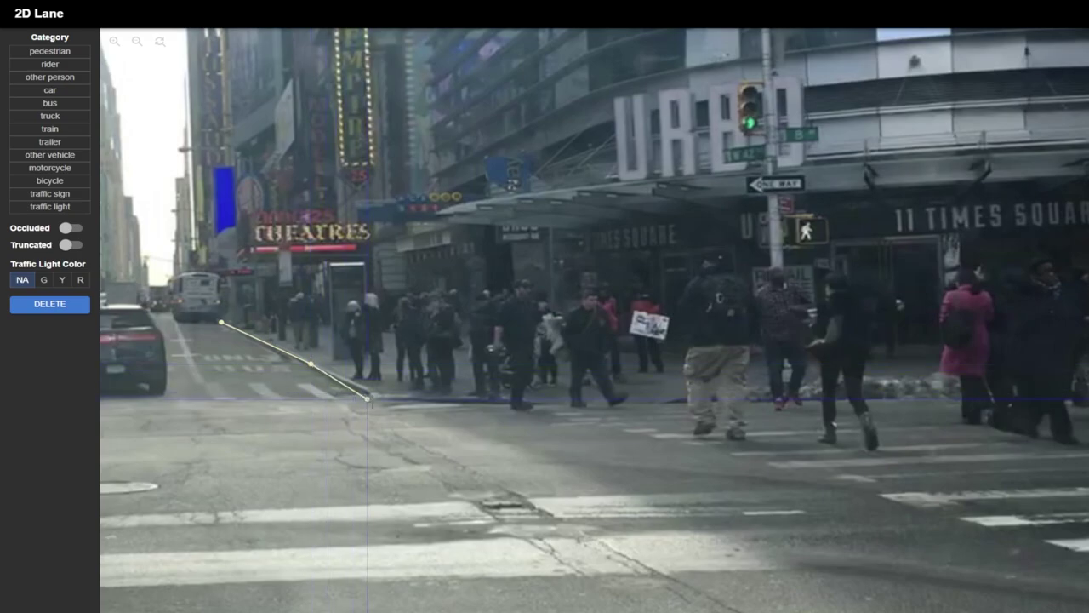
click(383, 400)
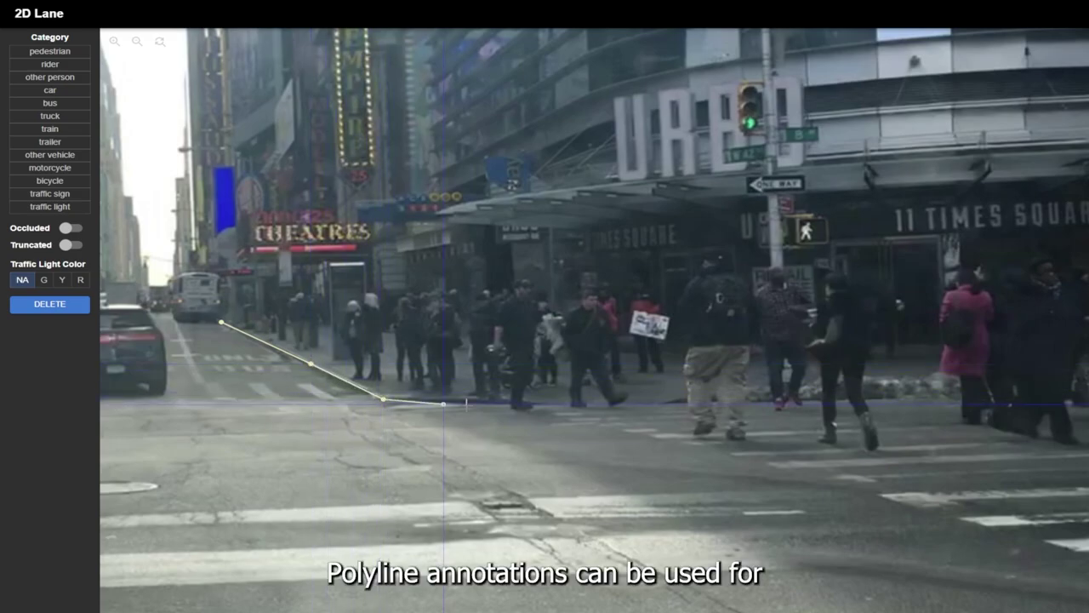
click(525, 404)
click(674, 403)
click(813, 401)
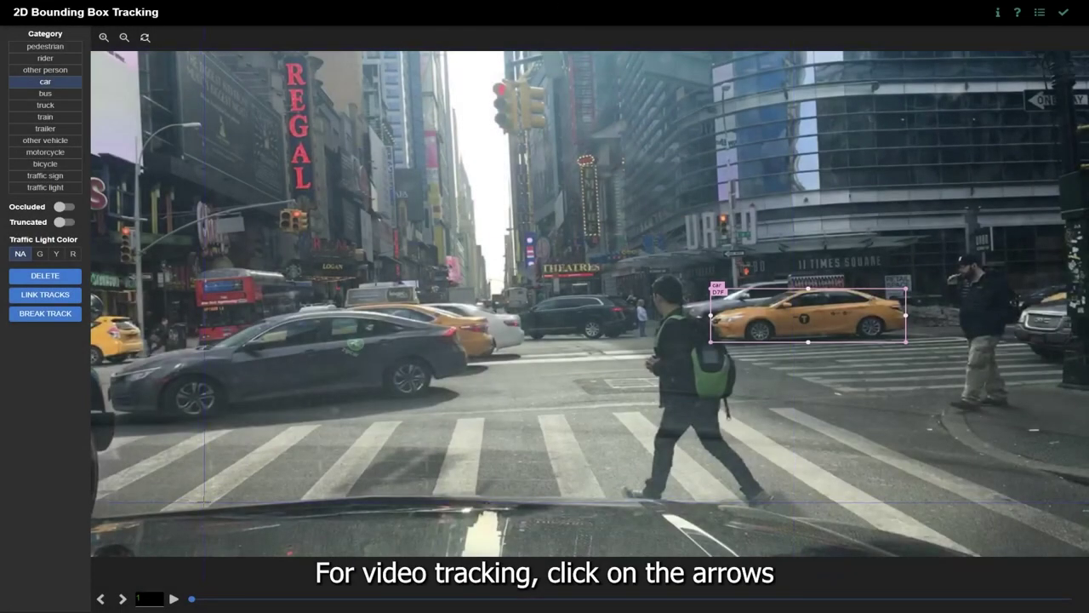
- Advance to frame 6 and move the tracked car box onto the yellow taxi to make it a key frame
click(119, 600)
click(119, 601)
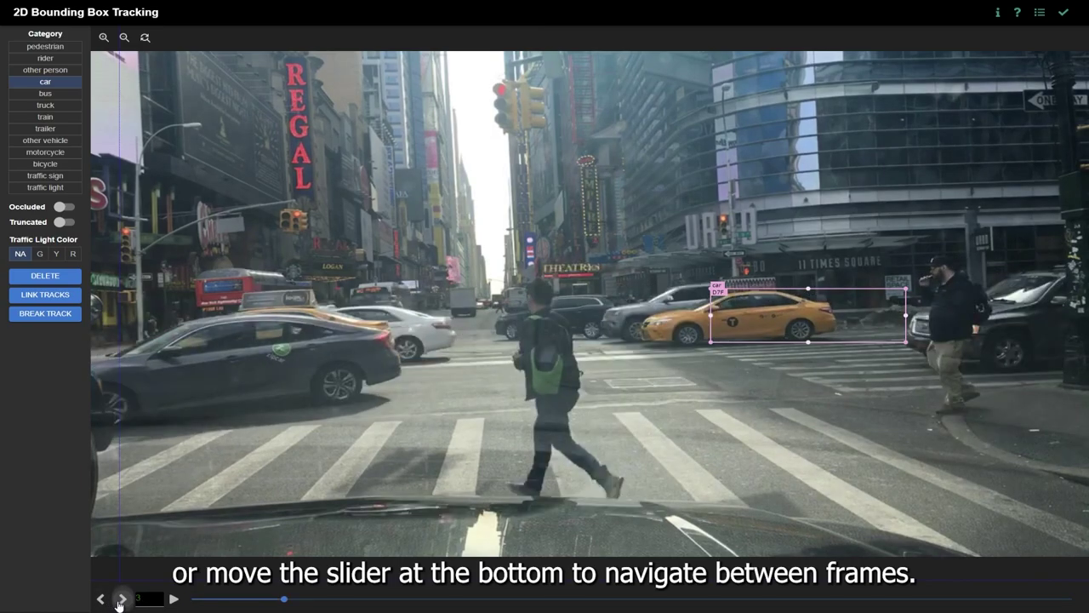
click(119, 600)
click(122, 599)
click(122, 599)
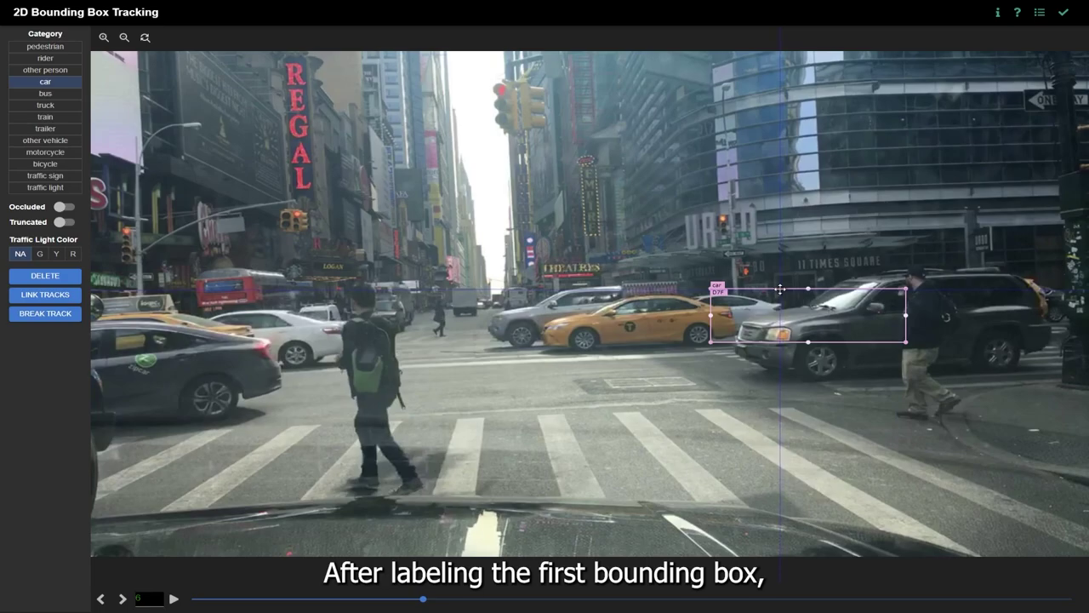
drag(779, 291, 613, 296)
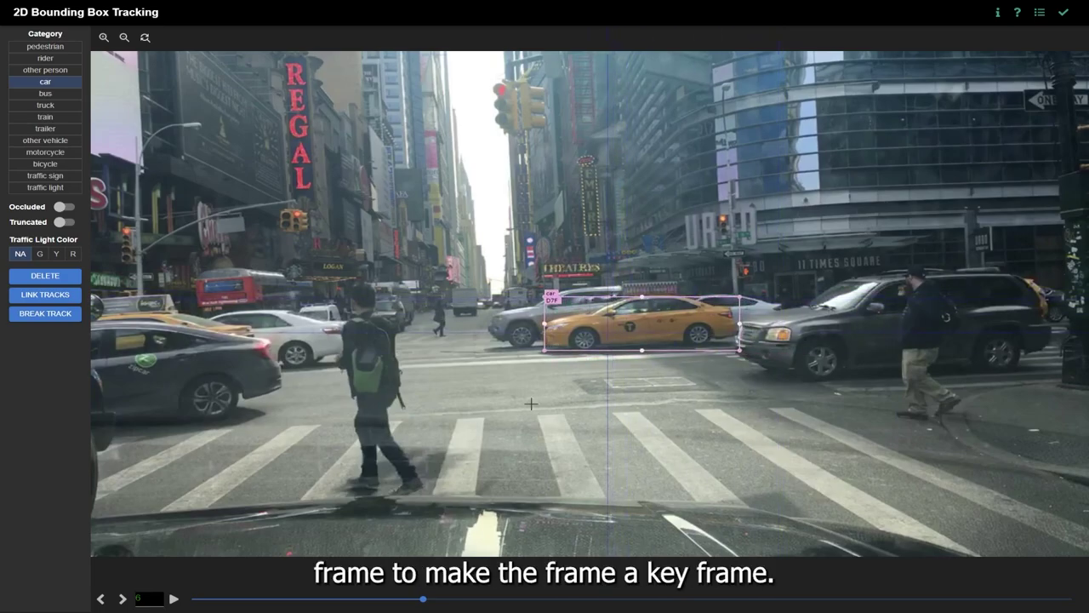
- Go back frame by frame to frame 1 to examine the taxi's interpolated bounding boxes between the key frames
click(101, 599)
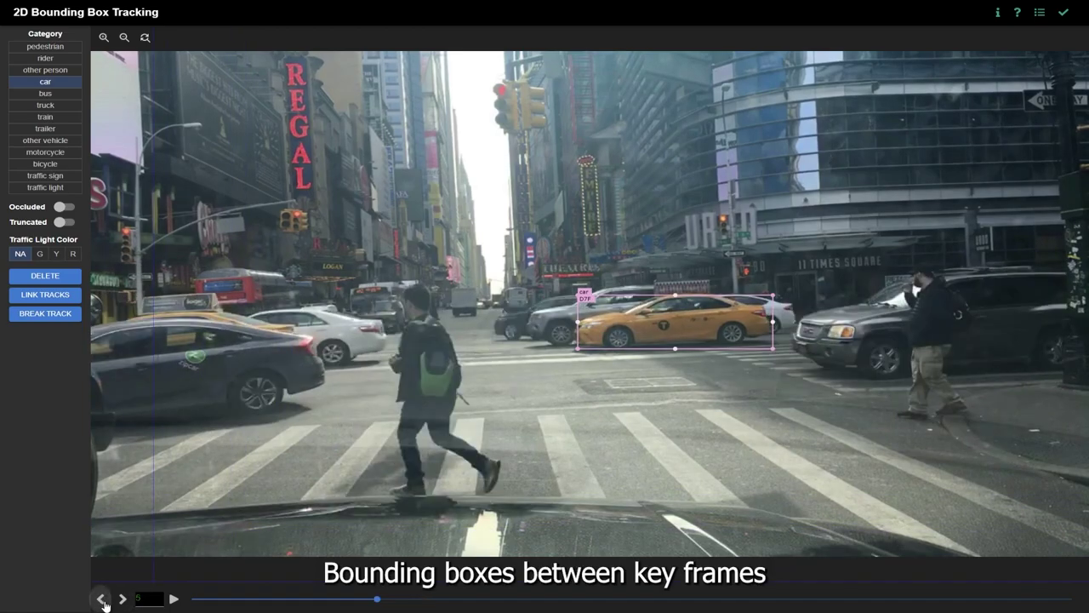
click(101, 599)
click(102, 599)
click(102, 599)
click(102, 599)
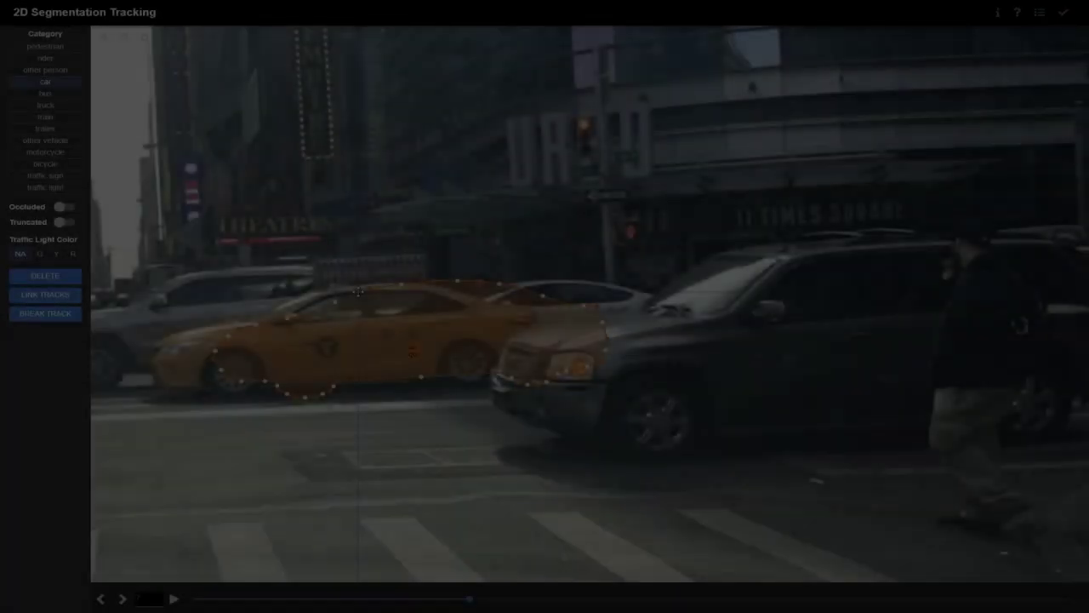
- Move the segmentation polygon onto the yellow taxi in frame 7 and adjust the vertex at its rear end
drag(358, 291, 287, 296)
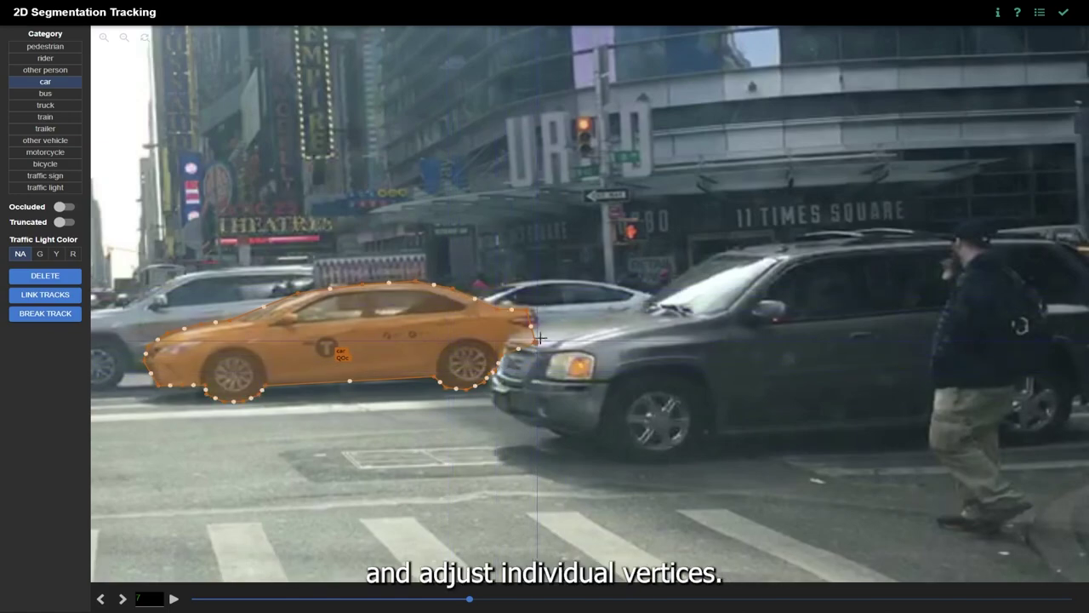
drag(520, 321, 539, 323)
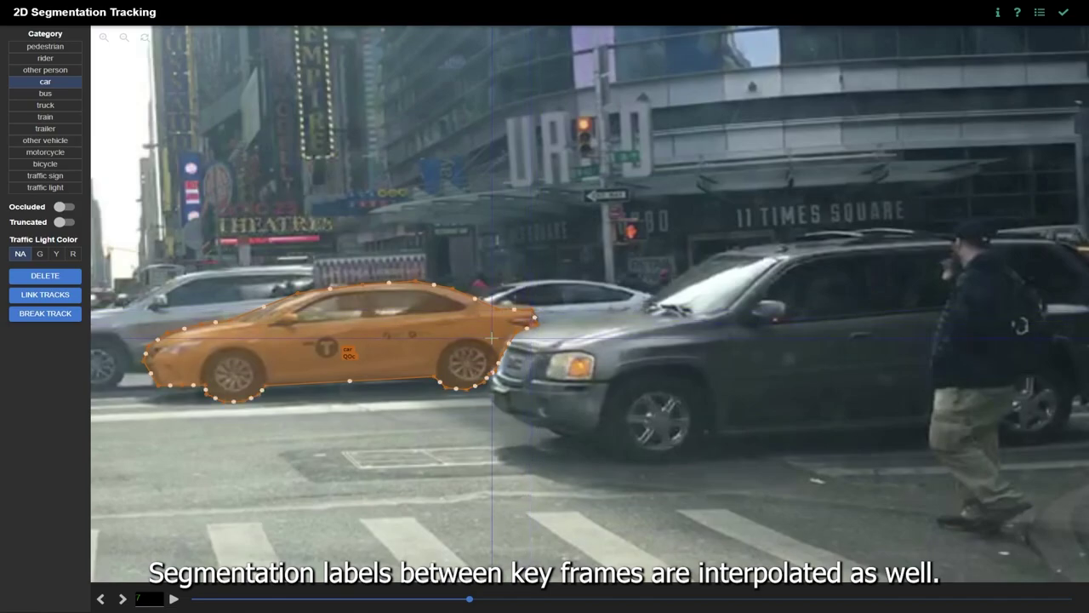
- Go back frame by frame from frame 7 to examine the taxi's interpolated segmentation polygons between the key frames
click(100, 599)
click(100, 599)
click(101, 599)
click(100, 599)
click(101, 599)
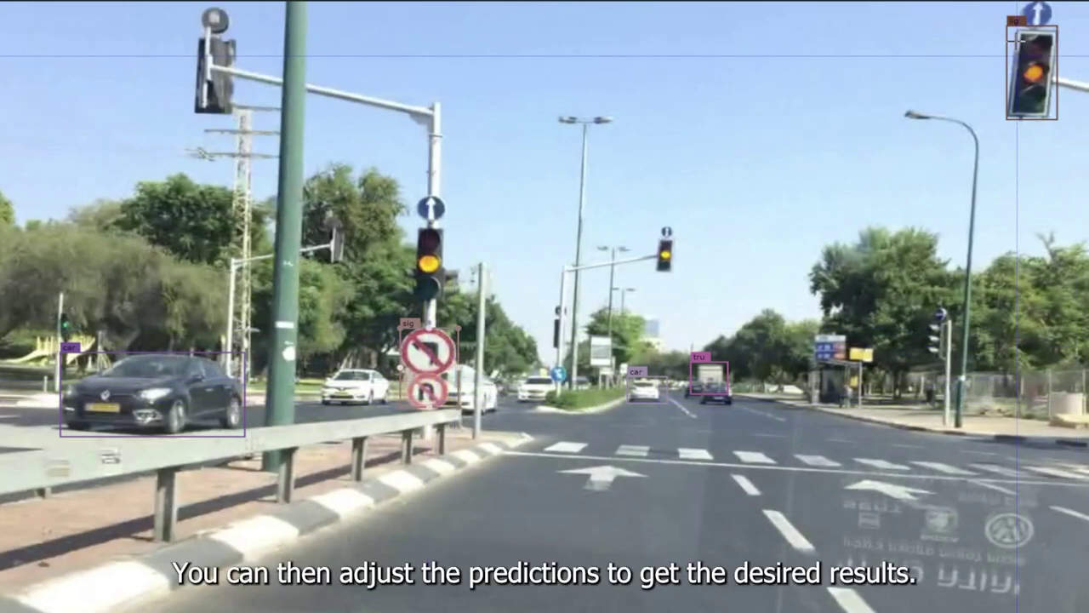
- Adjust the corner of the predicted bounding box around the large traffic light hanging above the road
drag(1035, 25, 1037, 29)
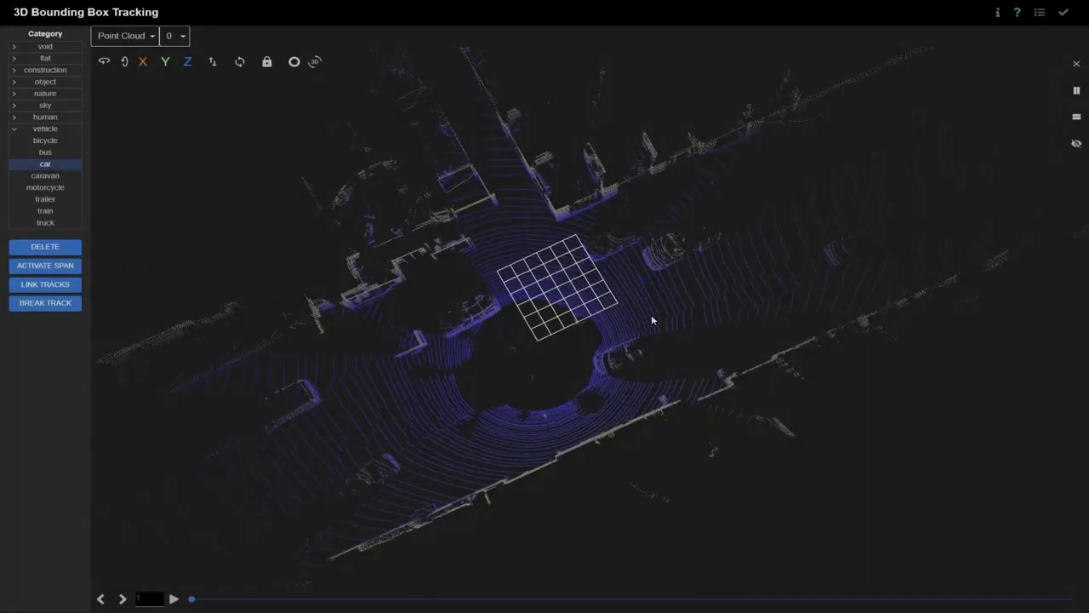
- Examine the point cloud scene by translating, rotating and zooming the view around the street
key(a)
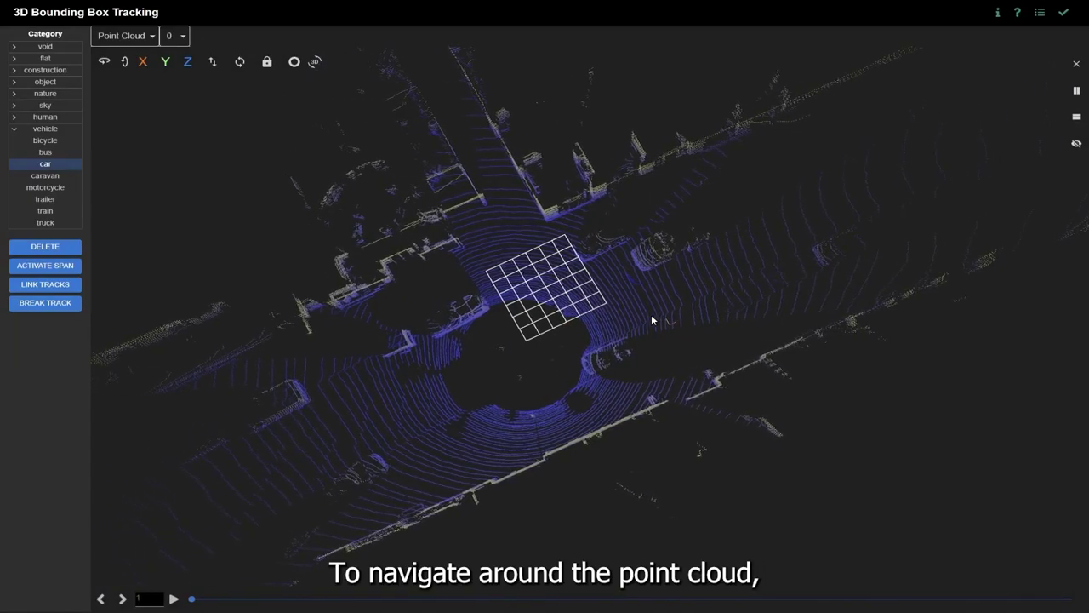
key(w)
key(s)
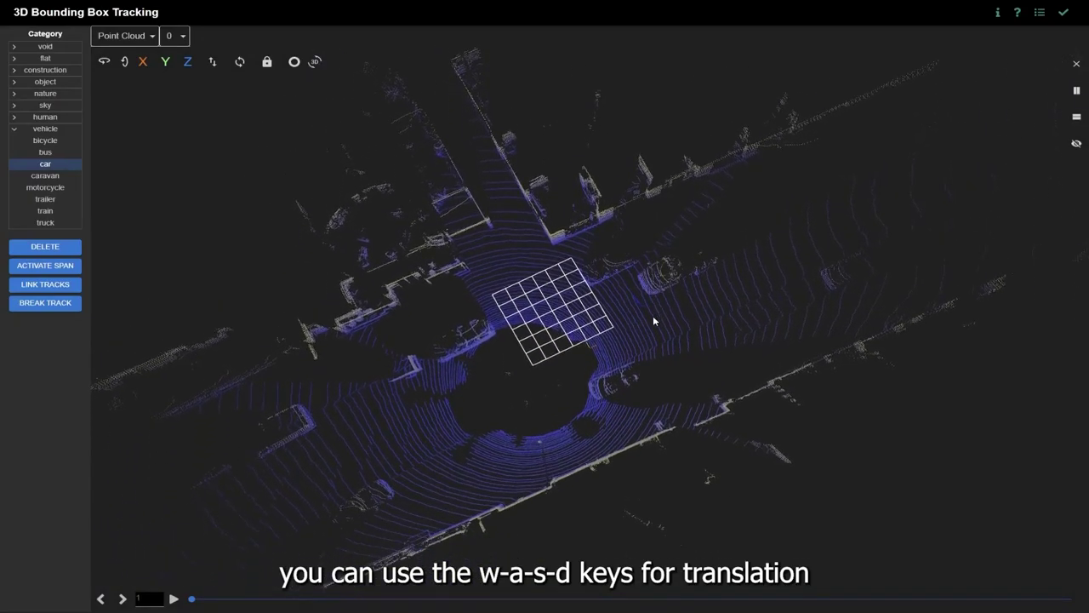
mouse_move(592, 365)
mouse_down()
mouse_move(559, 363)
mouse_move(600, 343)
mouse_move(604, 367)
mouse_up()
drag(630, 317, 565, 373)
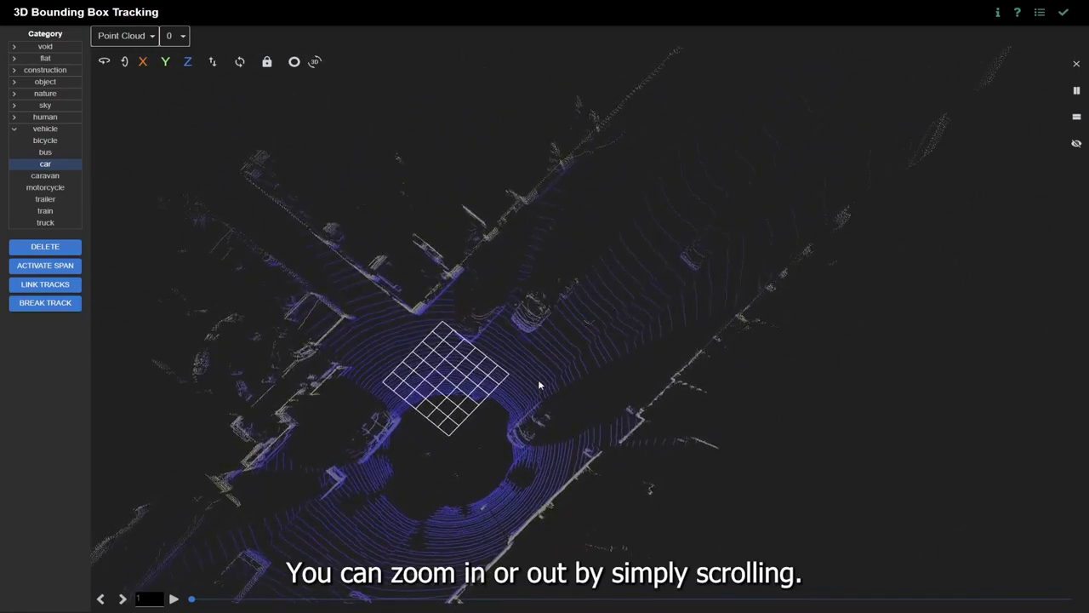
scroll(539, 385, up, 10)
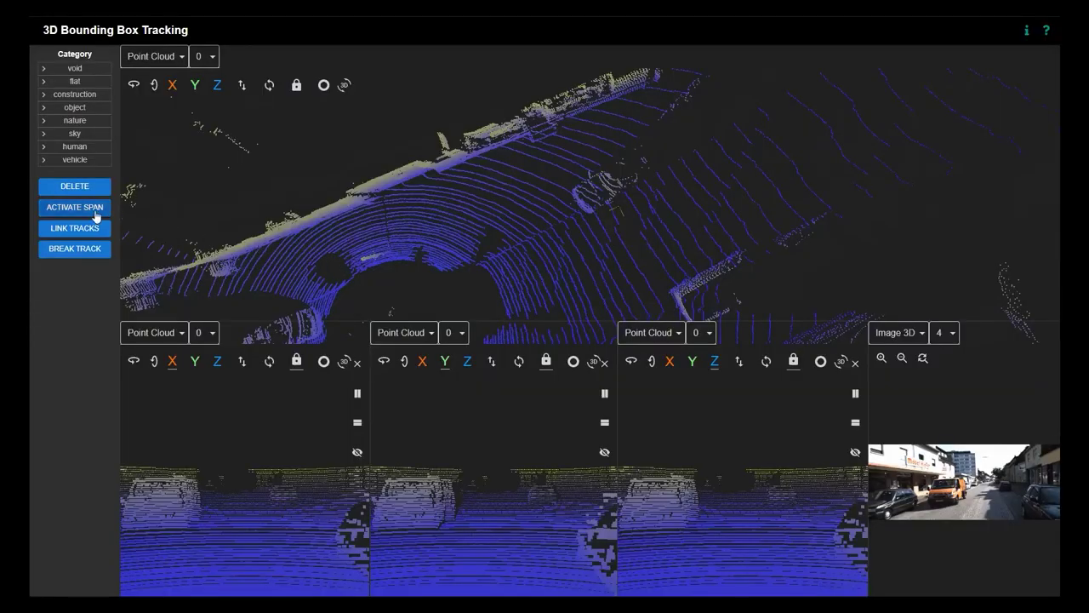
- Create a 3D bounding box with Activate Span, setting its width, length and height around the vehicle's points
click(95, 210)
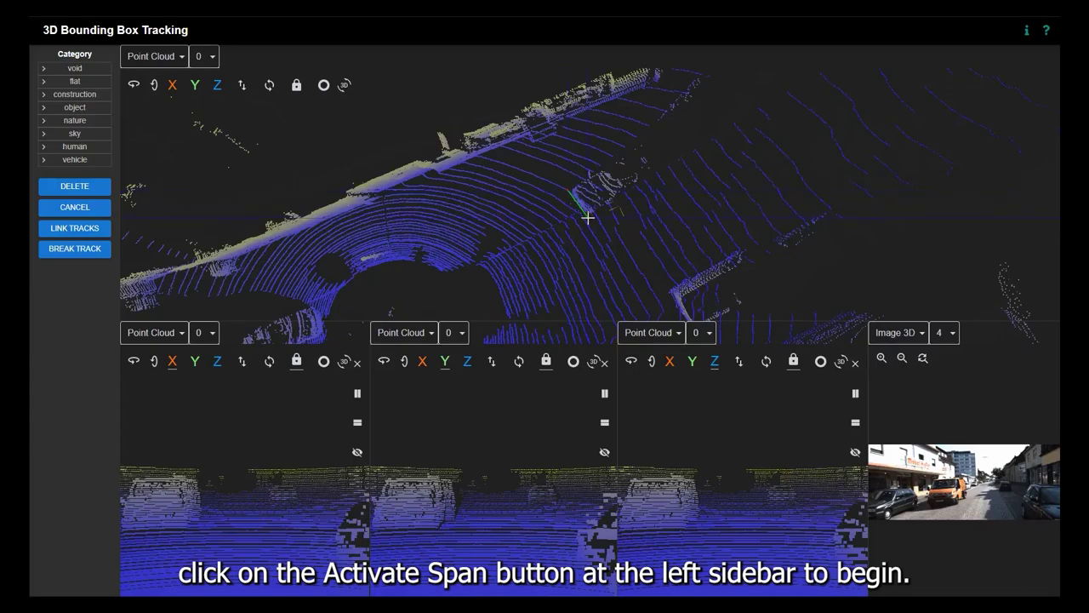
click(587, 218)
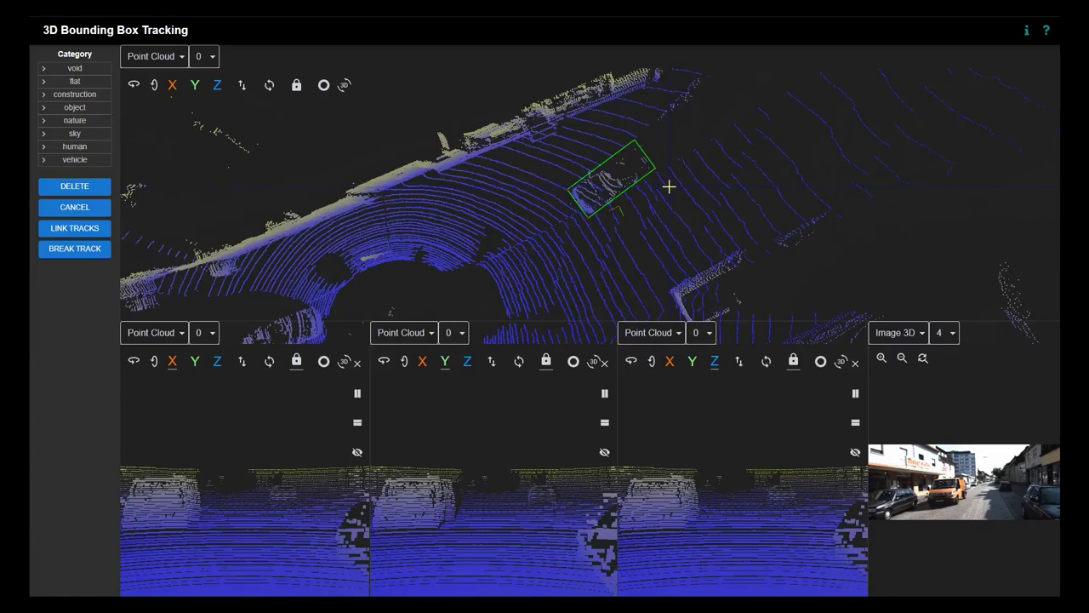
drag(681, 228, 663, 184)
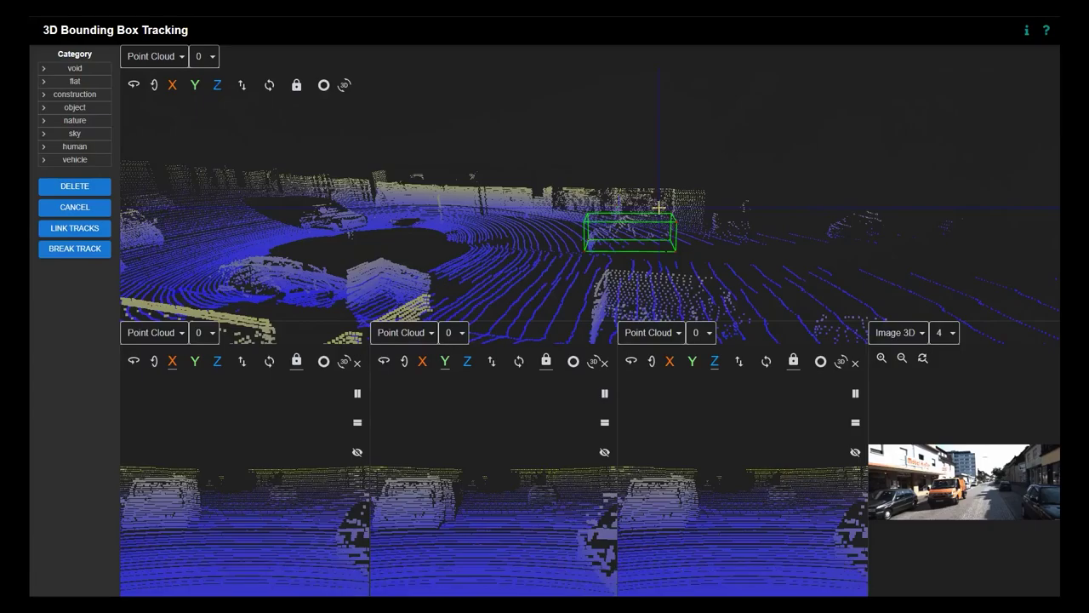
key(space)
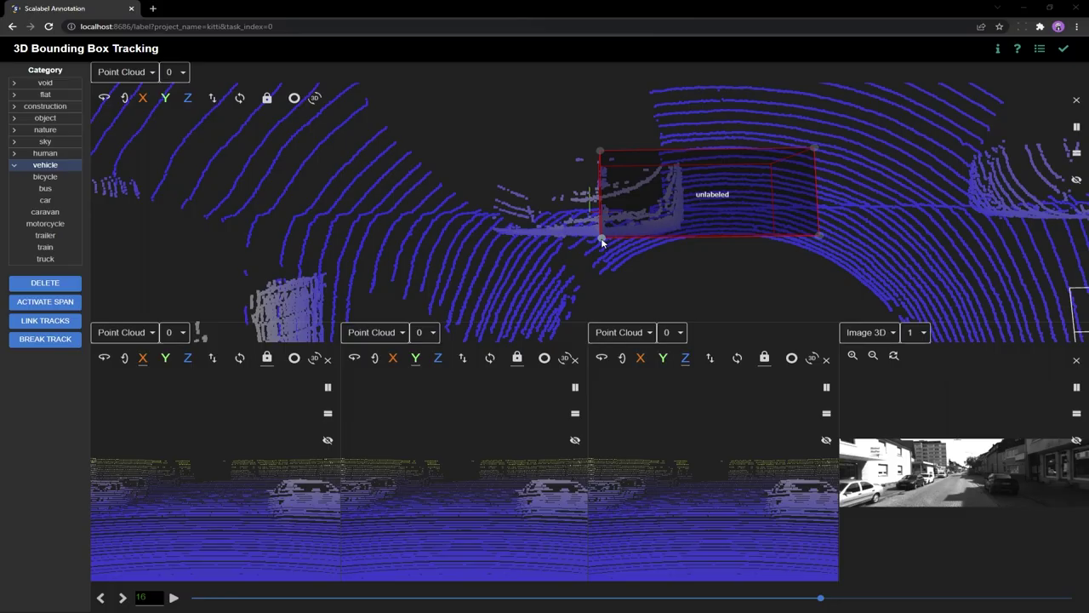
- Move the unlabeled 3D box in frame 16 onto the parked vehicle's points and fine-tune its fit
click(689, 213)
drag(689, 213, 573, 211)
drag(701, 266, 749, 231)
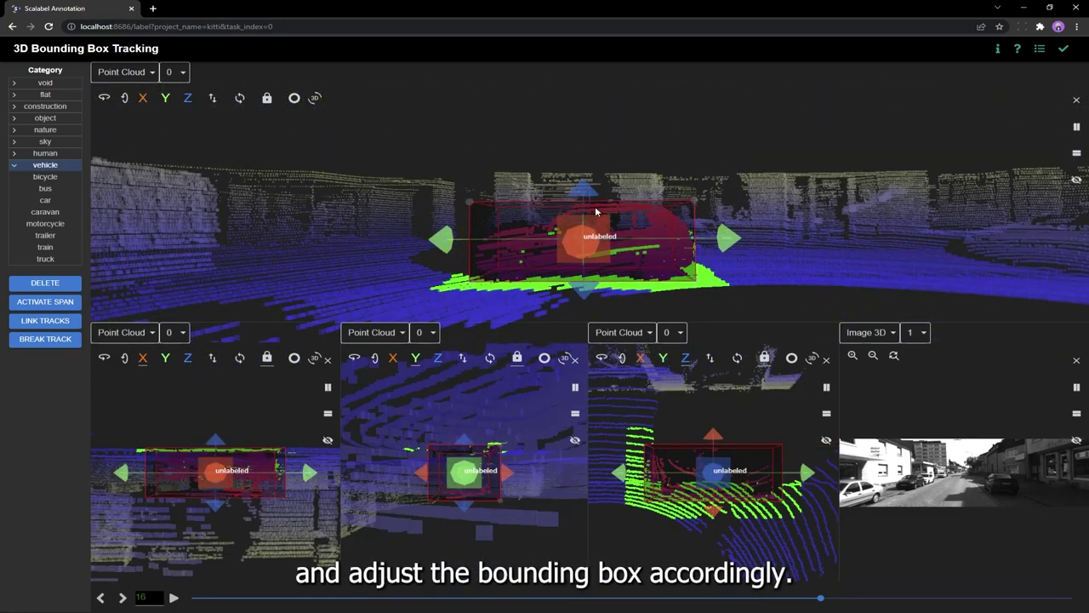
drag(600, 235, 603, 236)
key(Escape)
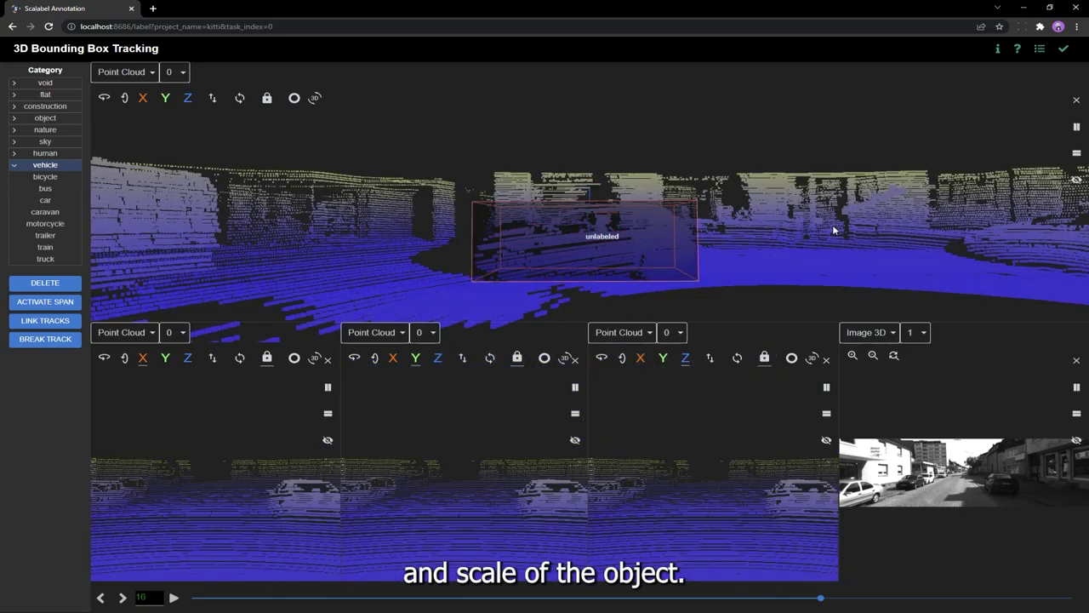
- Go back three frames from frame 16 to examine the interpolated 3D box around the vehicle
drag(860, 262, 864, 279)
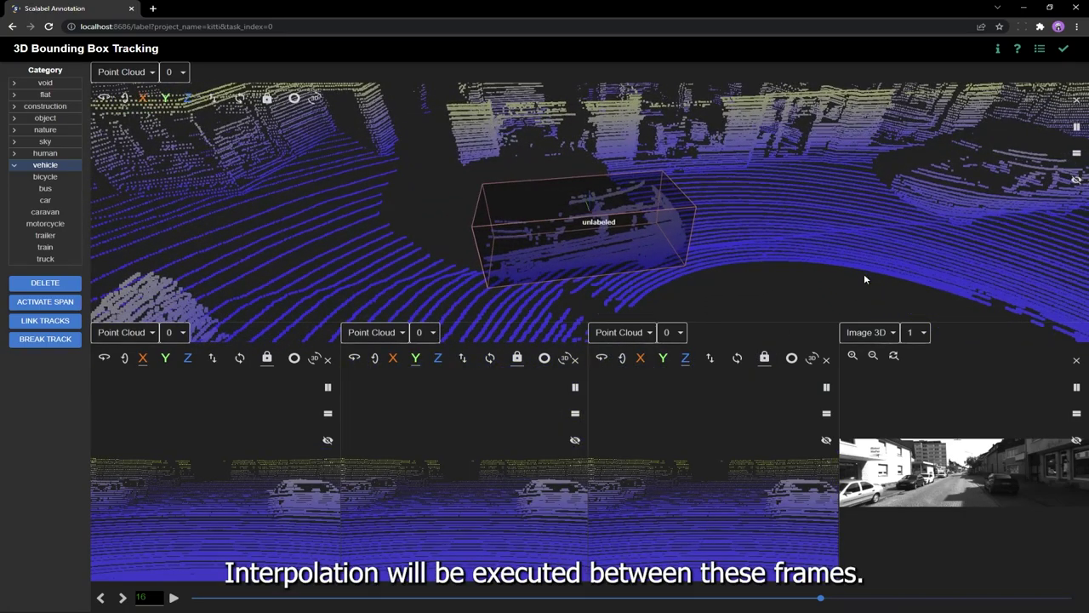
click(101, 599)
click(101, 599)
click(101, 599)
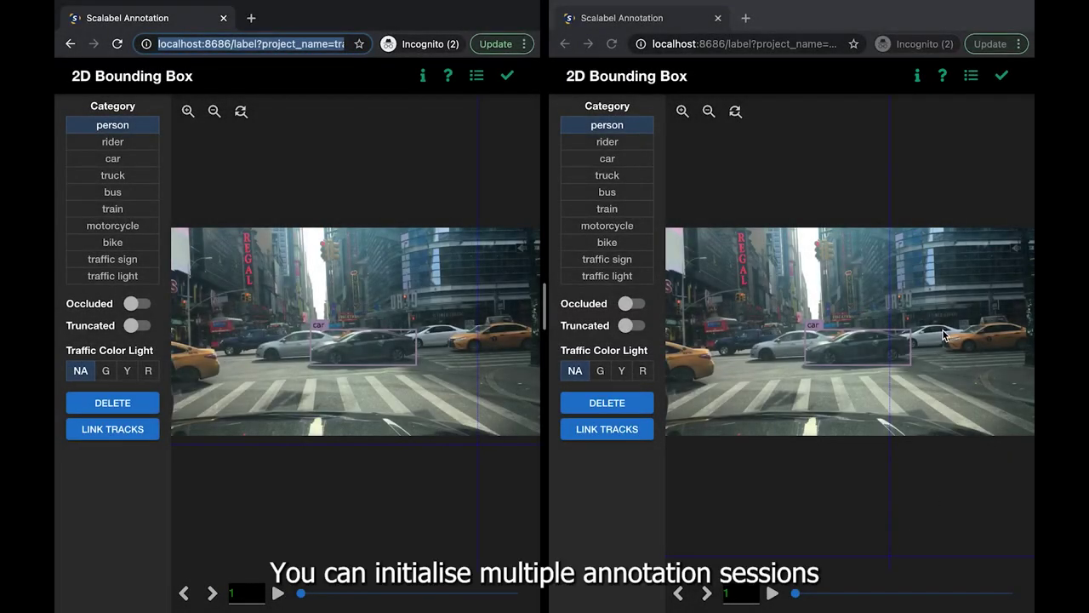
- Draw a bounding box around the yellow taxi in frame 1 of the second session and set its category to car
drag(942, 322, 1027, 352)
mouse_move(944, 324)
mouse_down()
mouse_move(920, 312)
mouse_move(947, 323)
mouse_up()
click(626, 160)
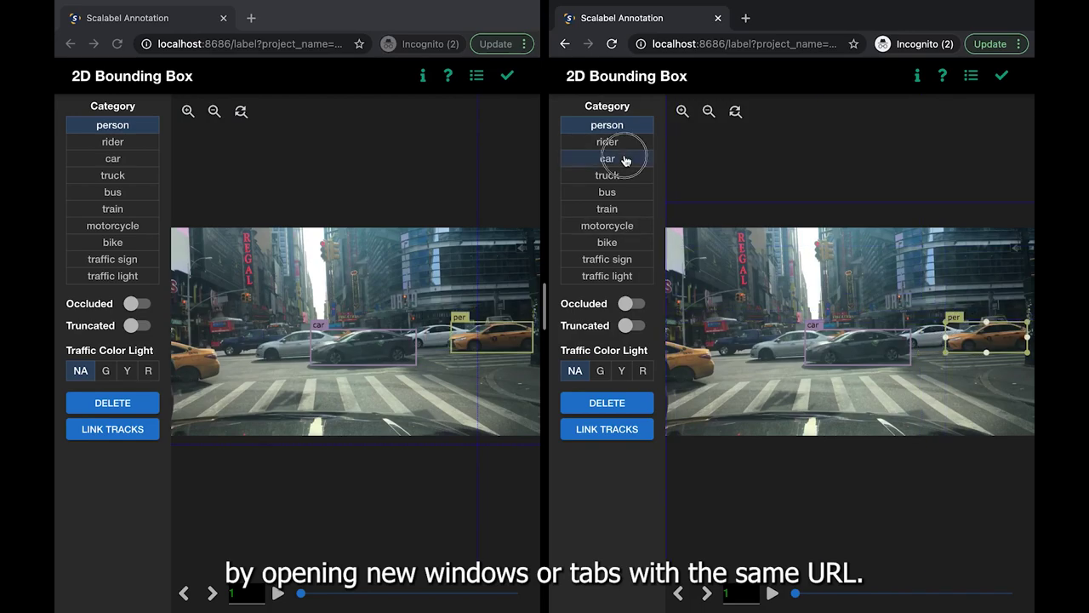
click(625, 161)
- Move the taxi's box to follow the yellow taxi in an intermediate frame and in frame 8
drag(796, 594, 881, 593)
drag(962, 353, 892, 357)
drag(885, 591, 943, 593)
drag(920, 356, 825, 347)
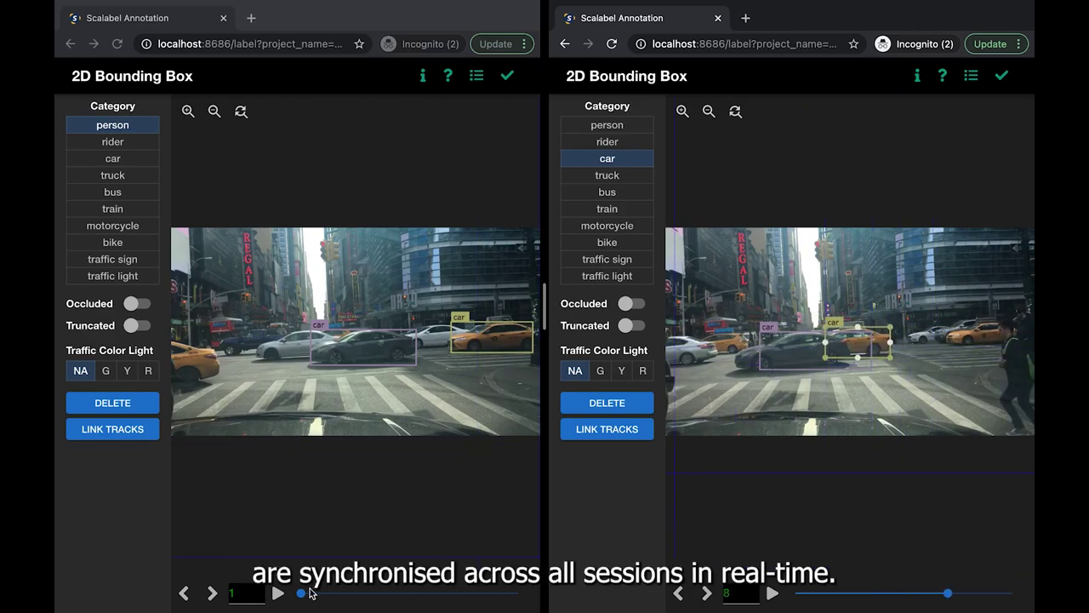